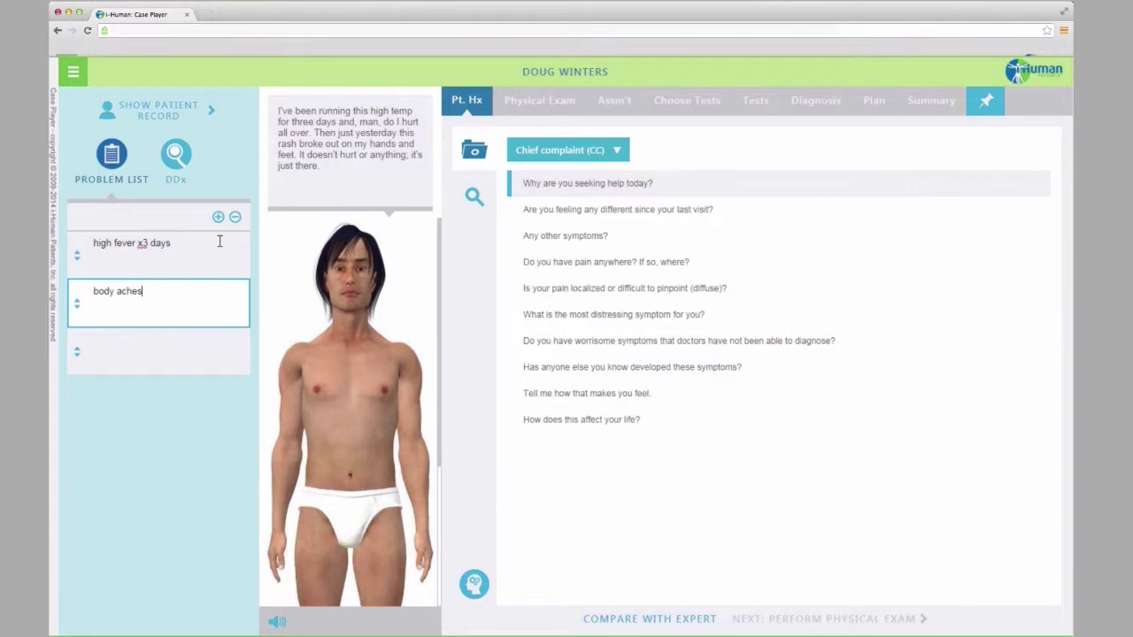
Add "rash on hands and feet x1 day" to the problem list and ask the patient about other symptoms and whether the pain is localized or diffuse
text(ra)
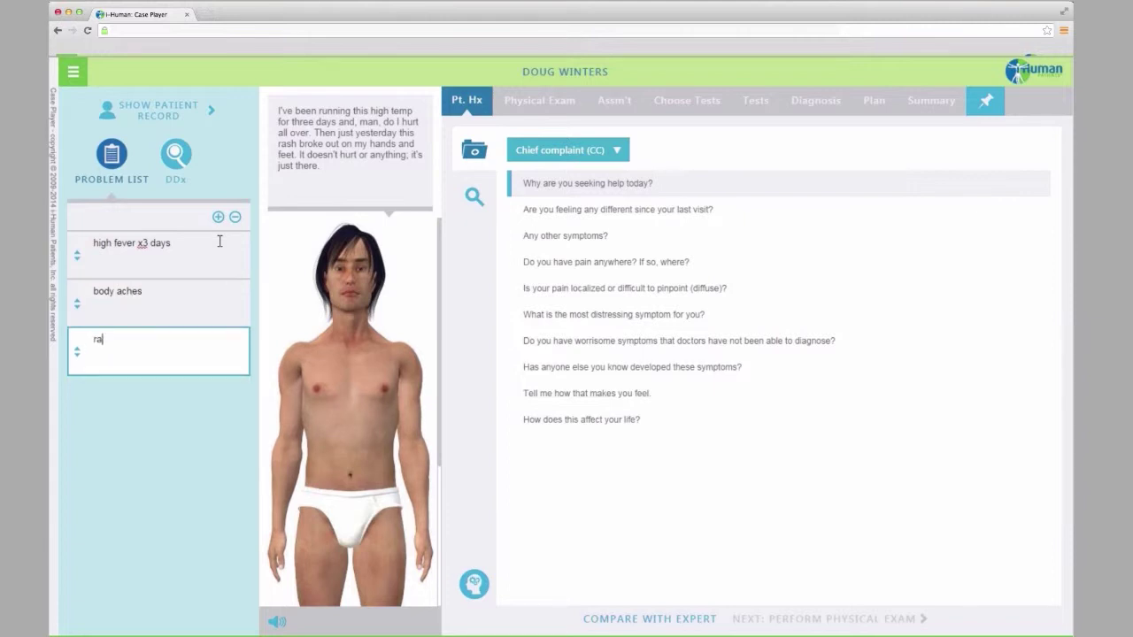
text(sh on hands and feet x1 day)
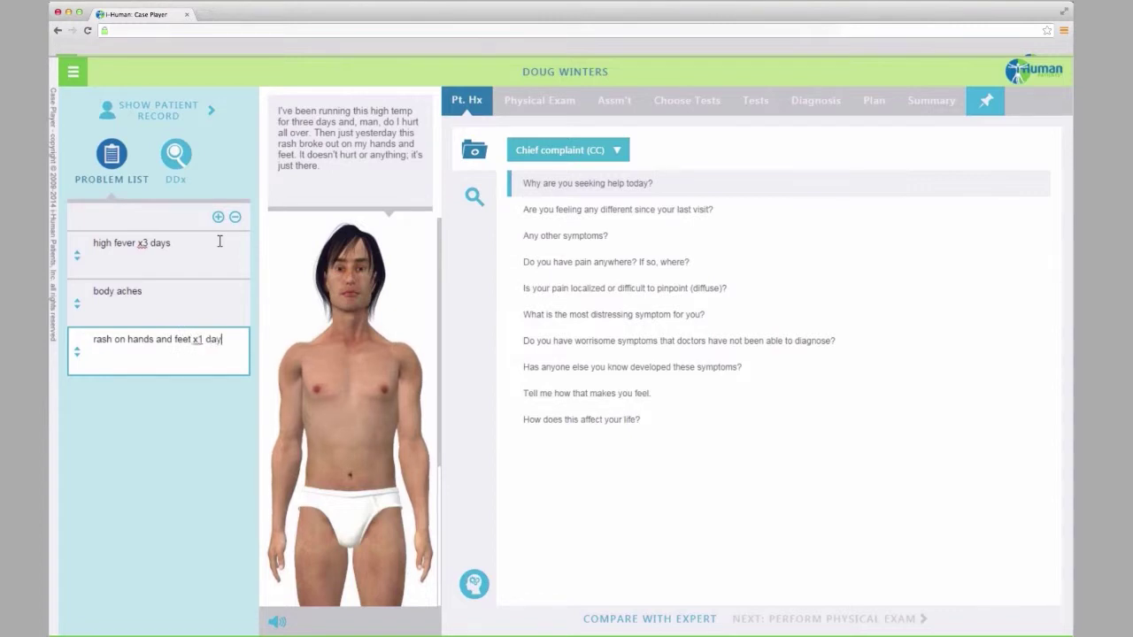
click(579, 236)
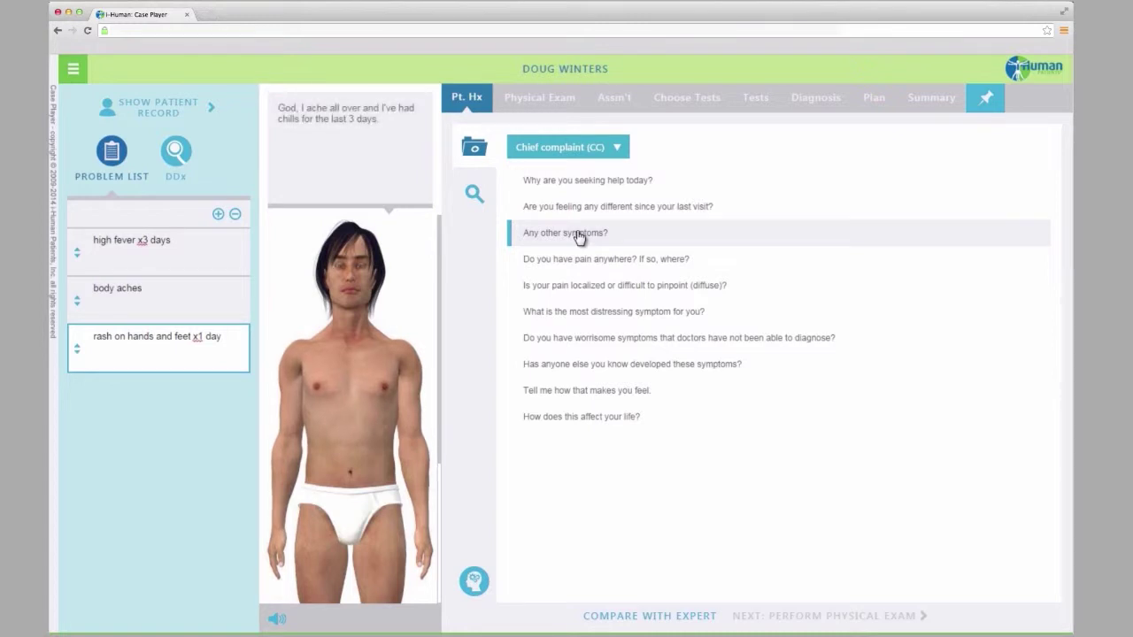
click(596, 287)
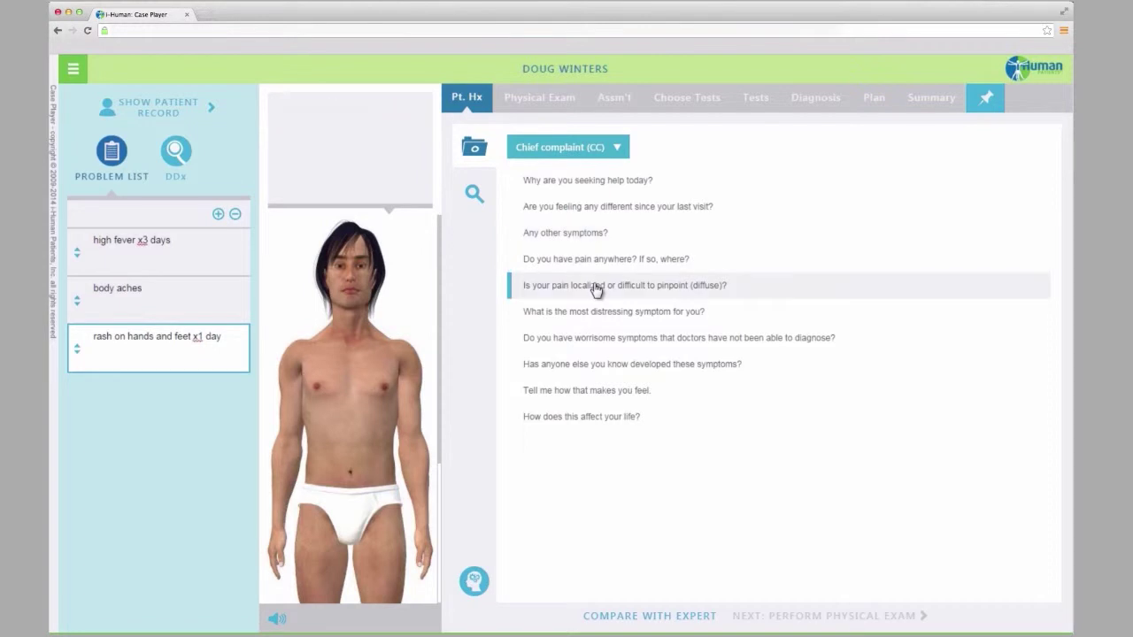
Search the hypotheses for influenza and add it to the differential diagnosis list
click(175, 153)
click(164, 214)
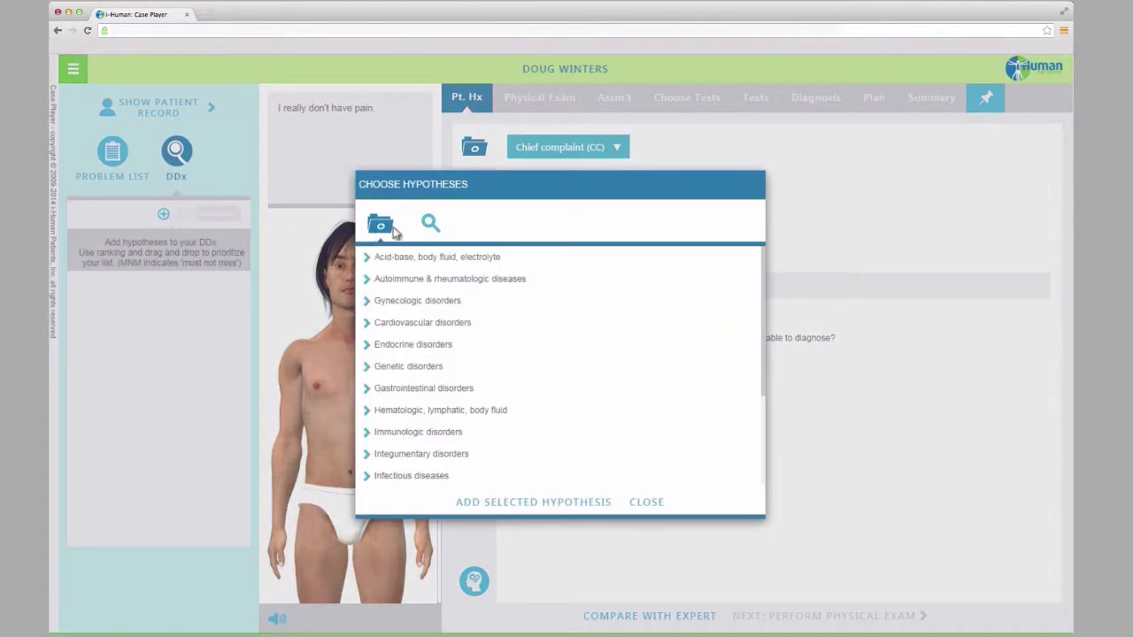
click(429, 224)
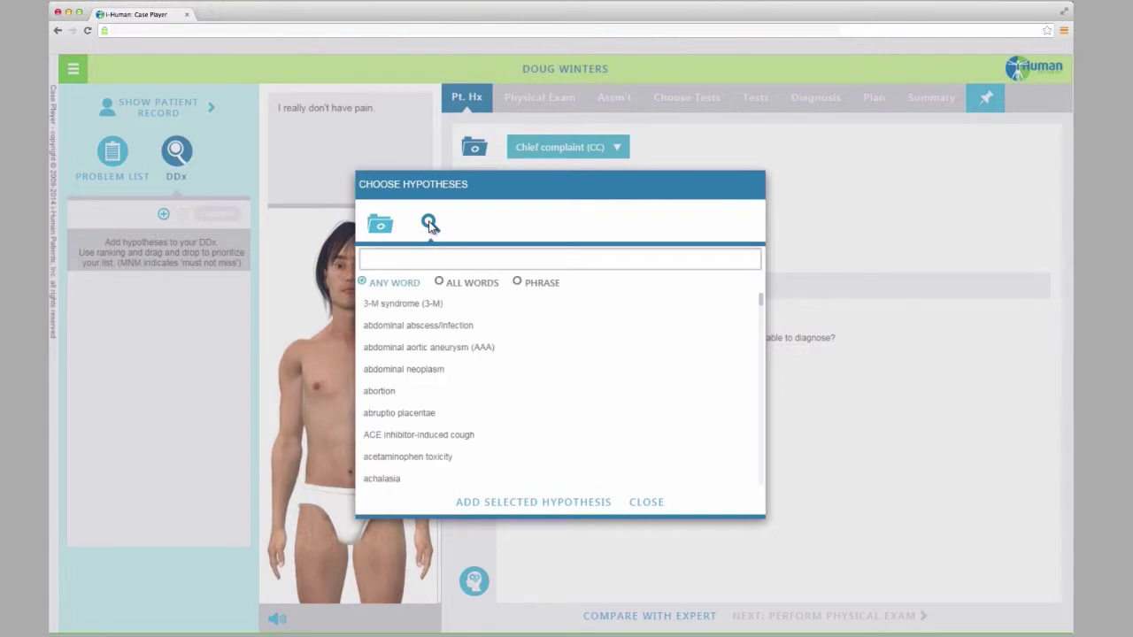
click(429, 258)
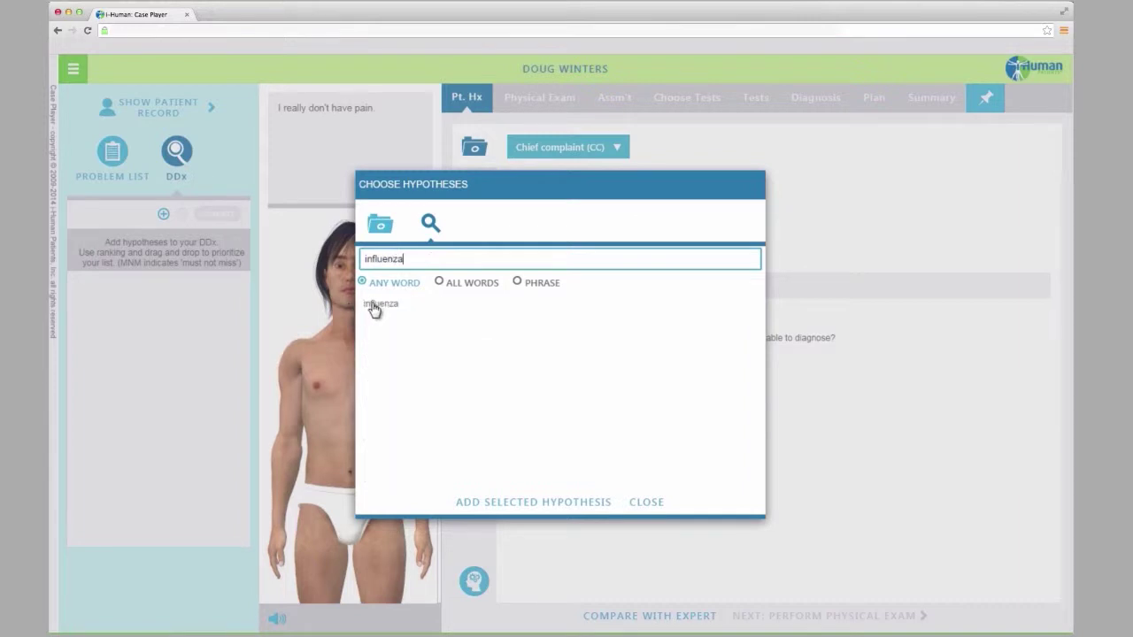
click(374, 306)
click(541, 503)
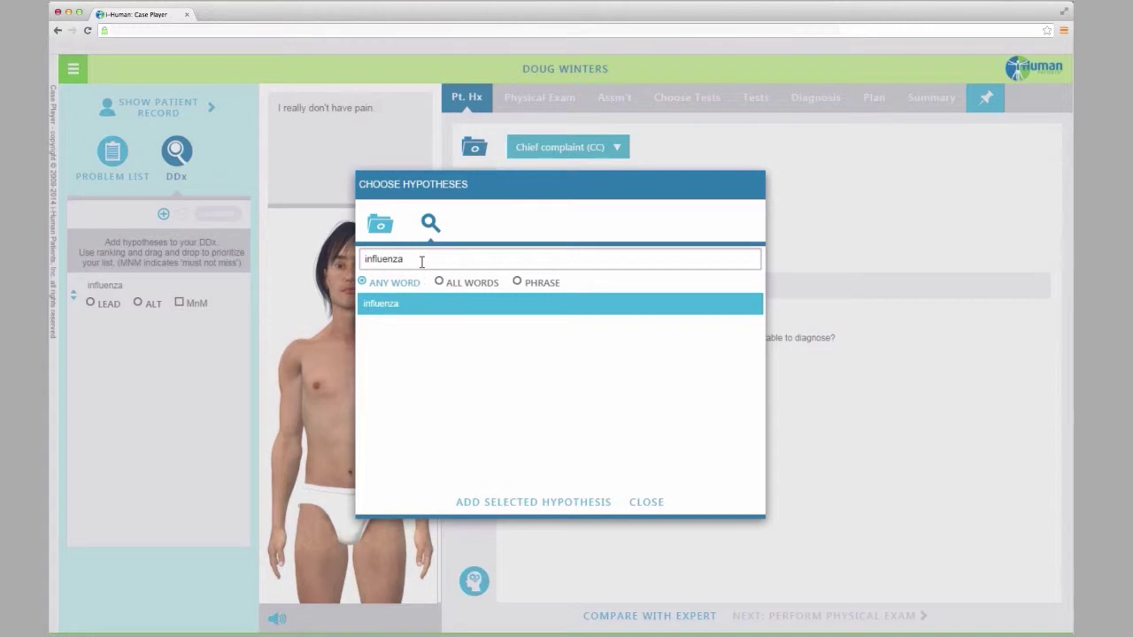
Add Lyme disease to the differential diagnosis, and rank influenza as LEAD and Lyme disease as ALT
drag(420, 258, 361, 260)
text(M)
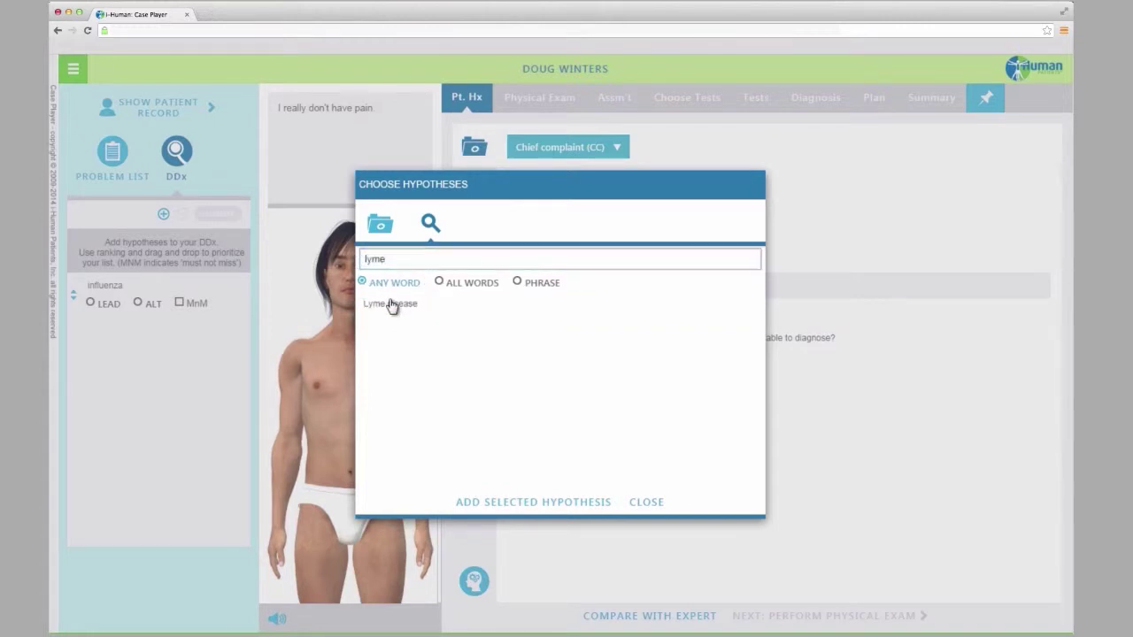
click(393, 312)
click(515, 505)
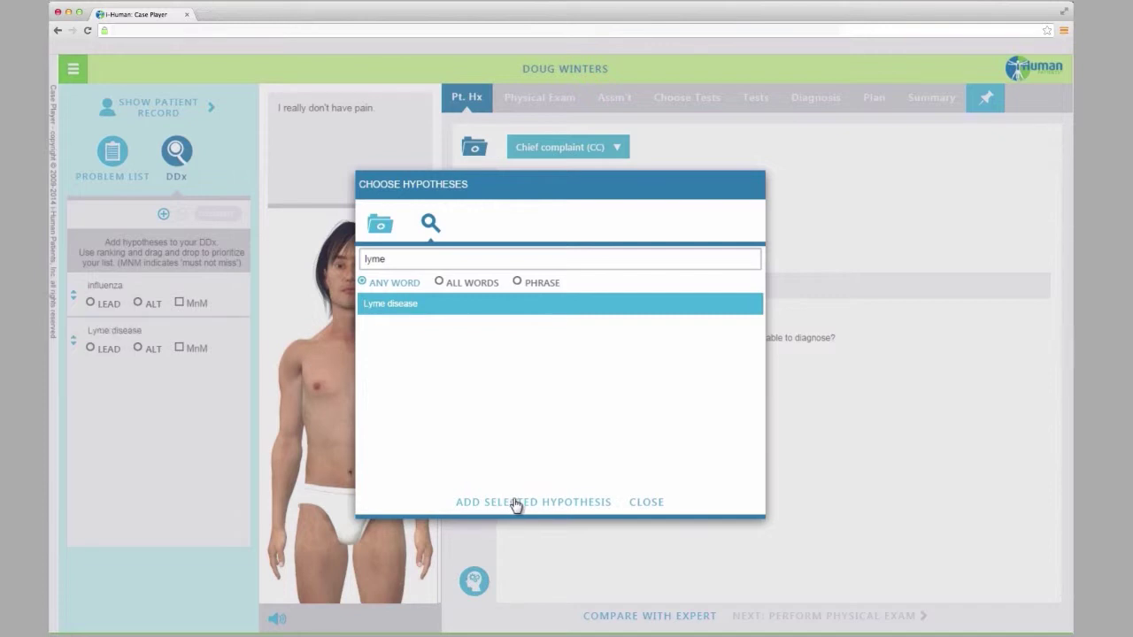
click(647, 502)
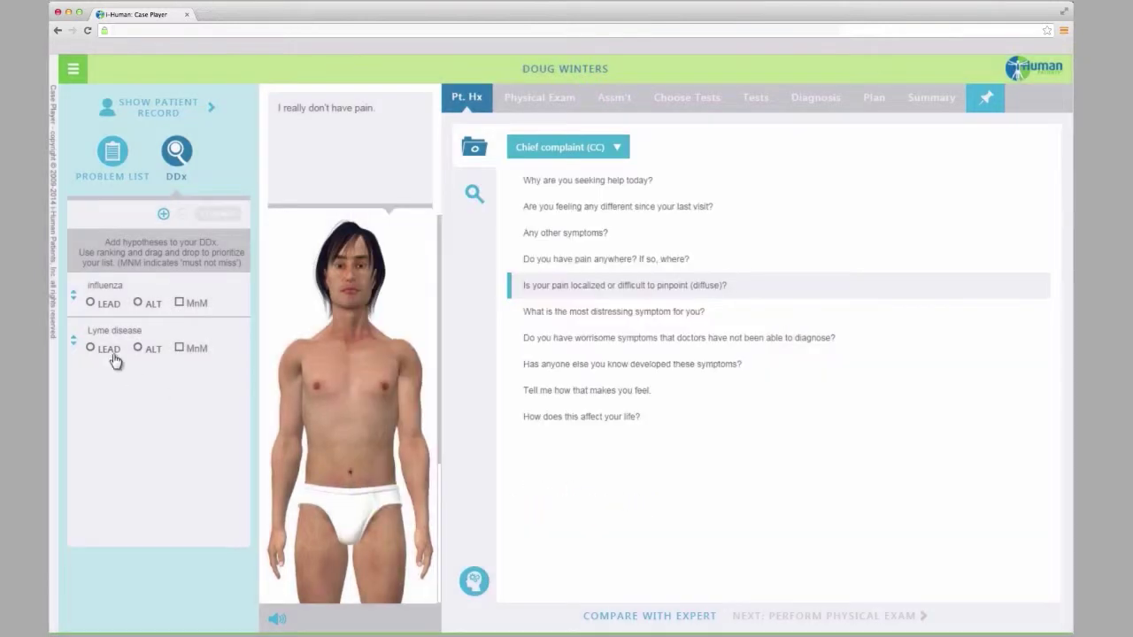
click(91, 303)
click(138, 349)
Submit the patient history for comparison with the expert and review the feedback on the questions asked
click(617, 617)
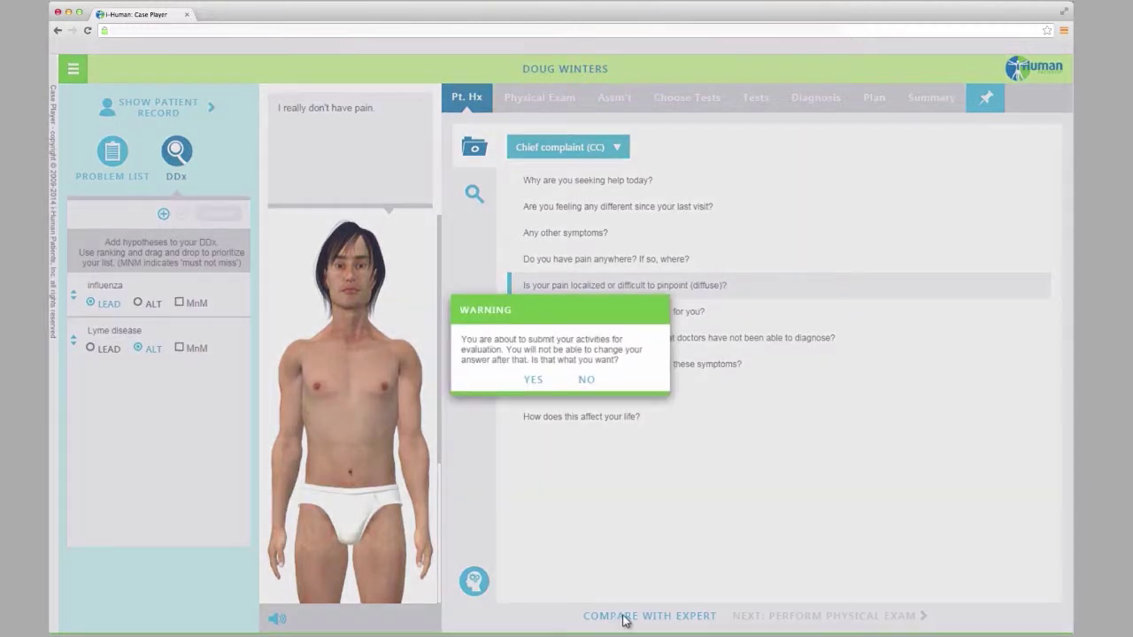
click(534, 381)
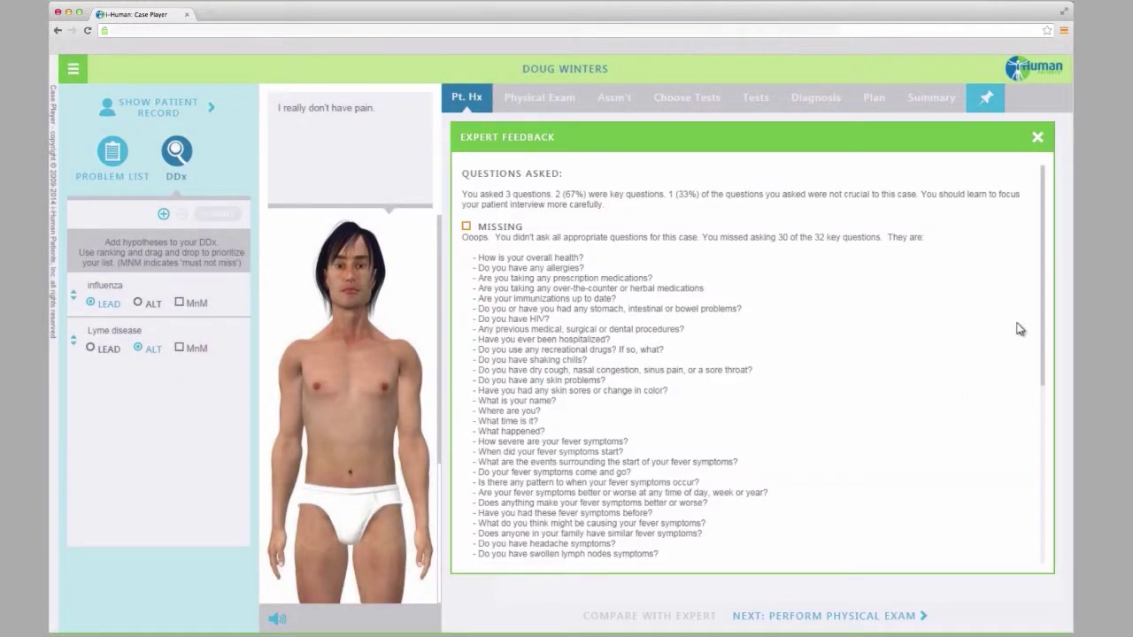
drag(1043, 301, 1027, 250)
click(1038, 140)
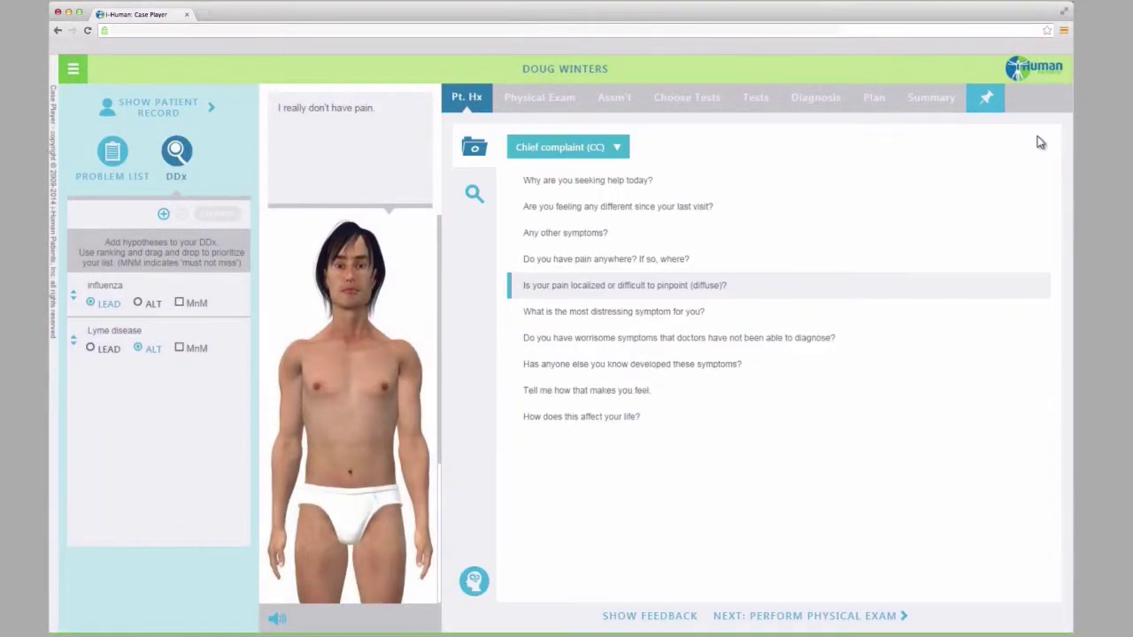
Start the physical exam and check the left radial pulse, recording it as 110 with regular rhythm and normal strength
click(834, 616)
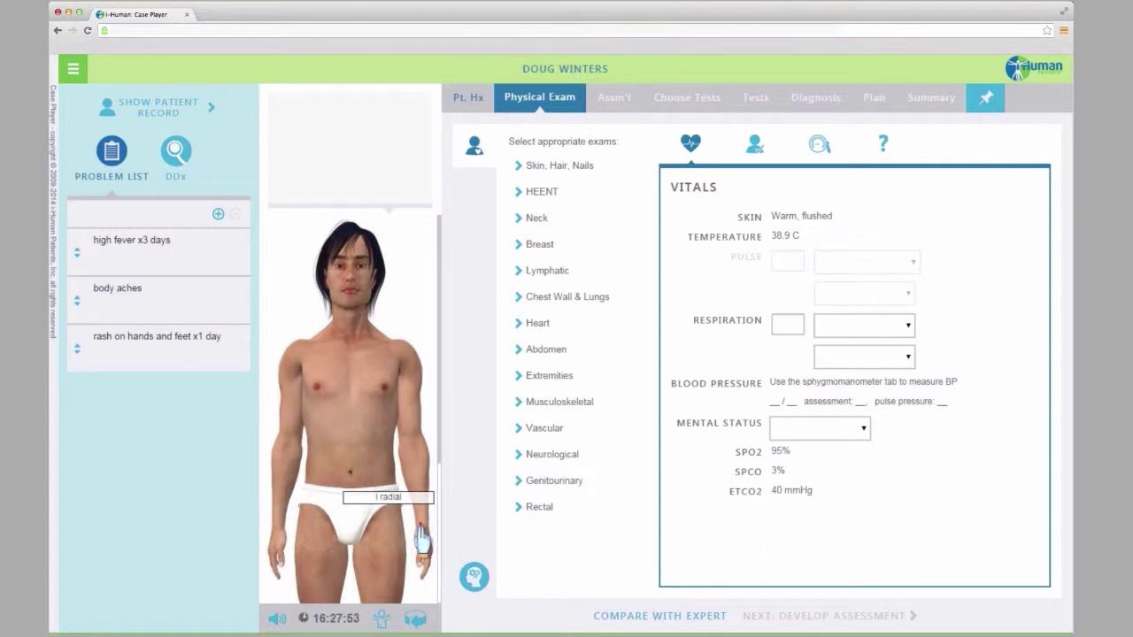
click(422, 540)
click(776, 262)
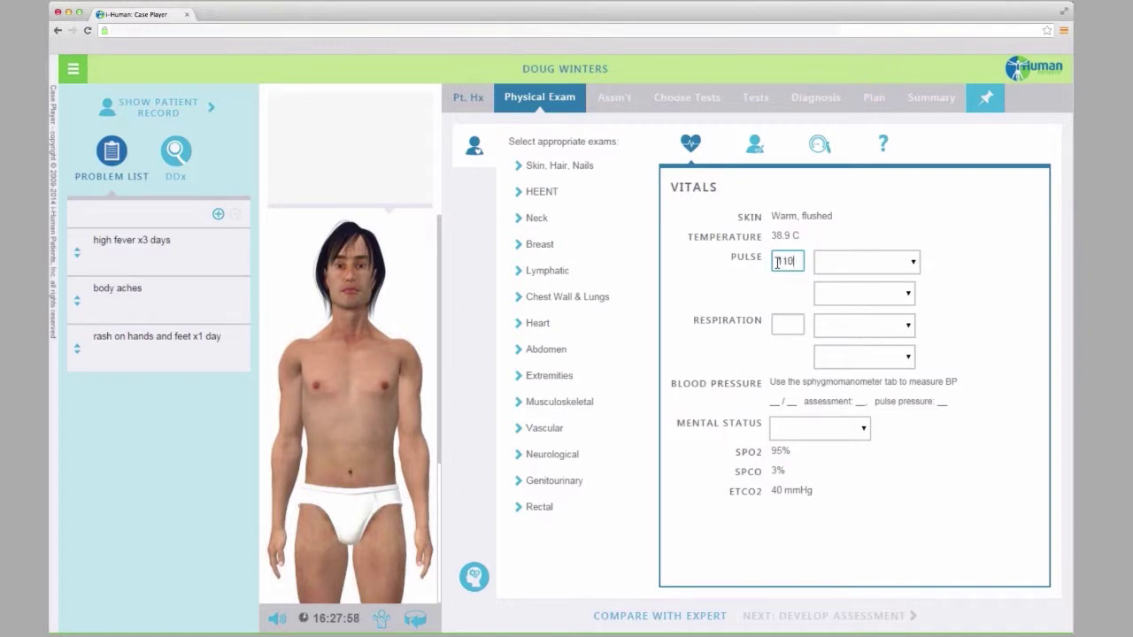
click(913, 266)
click(914, 292)
click(911, 294)
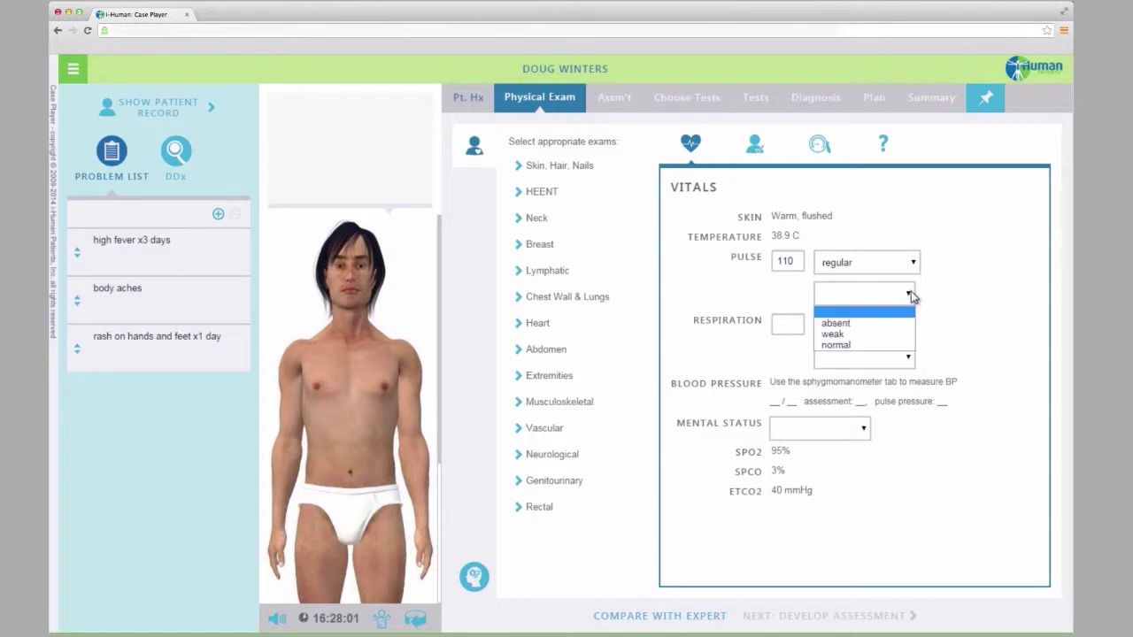
click(899, 347)
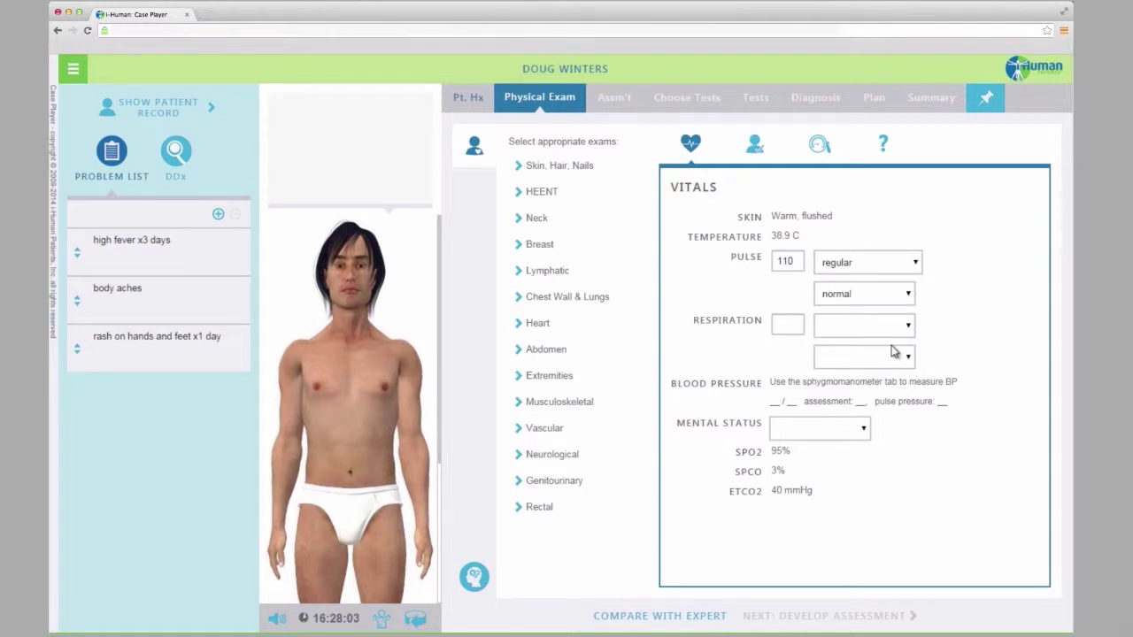
Measure the blood pressure on the left arm by inflating the sphygmomanometer cuff and releasing its valve
click(819, 146)
click(964, 527)
click(964, 527)
double_click(965, 527)
click(965, 527)
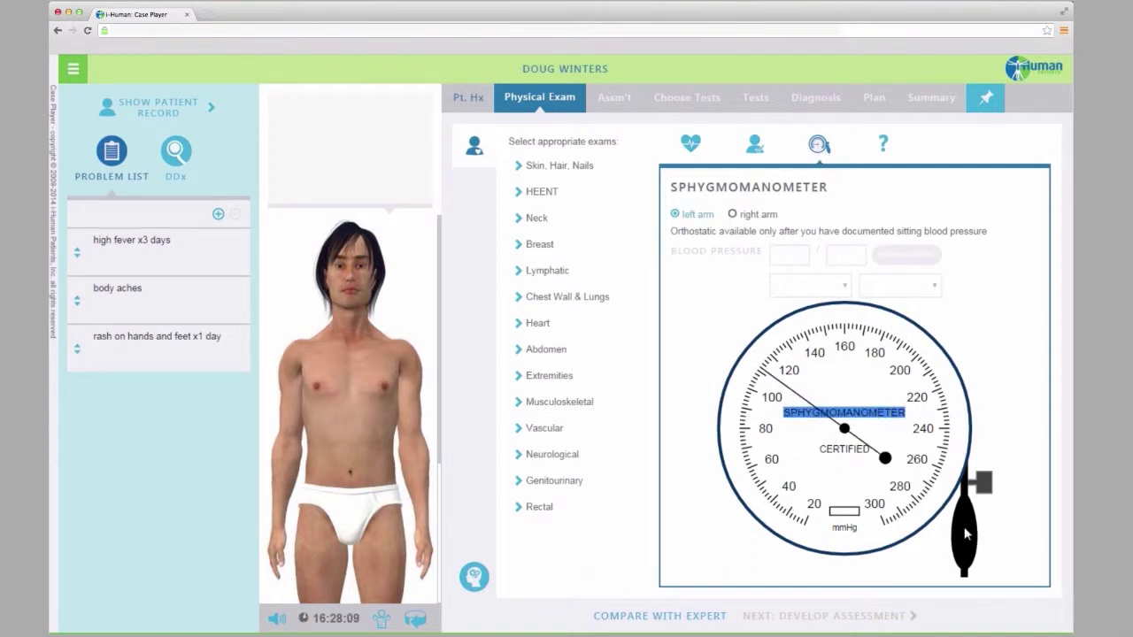
click(966, 533)
click(982, 486)
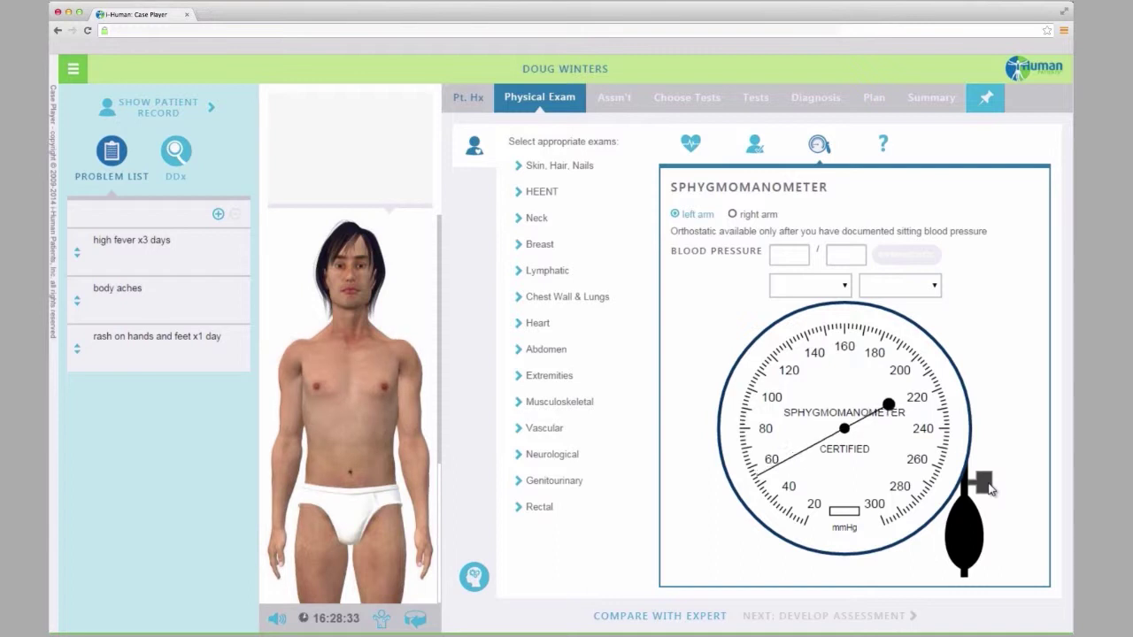
Record the blood pressure as 98/56, assessed as hypotensive with a normal pulse pressure
click(800, 258)
text(98)
key(Tab)
text(56)
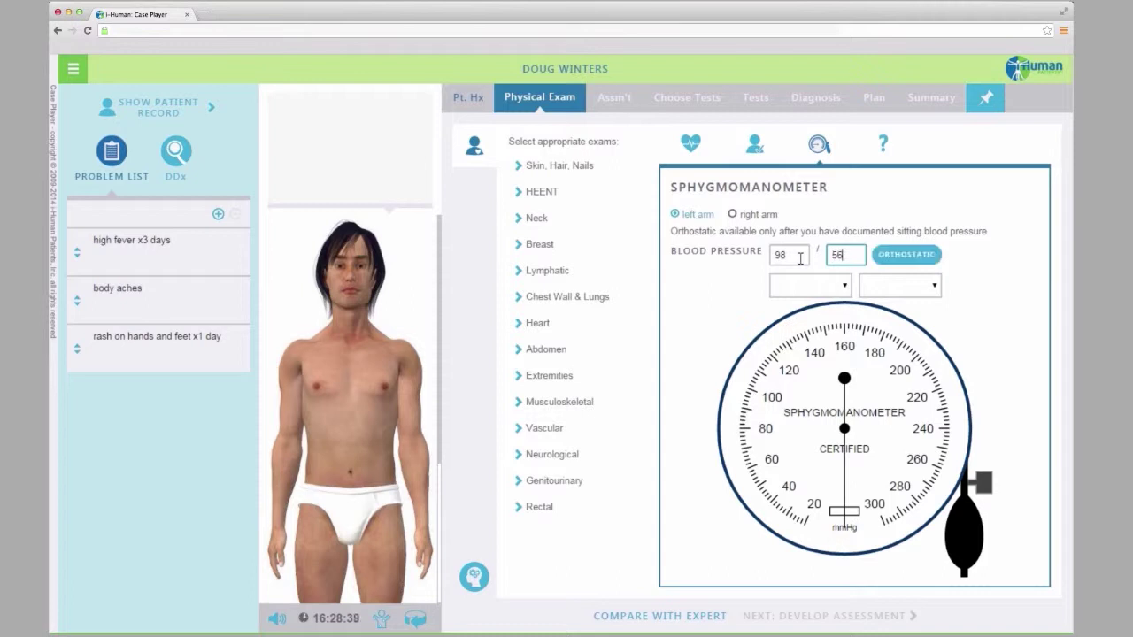
click(844, 286)
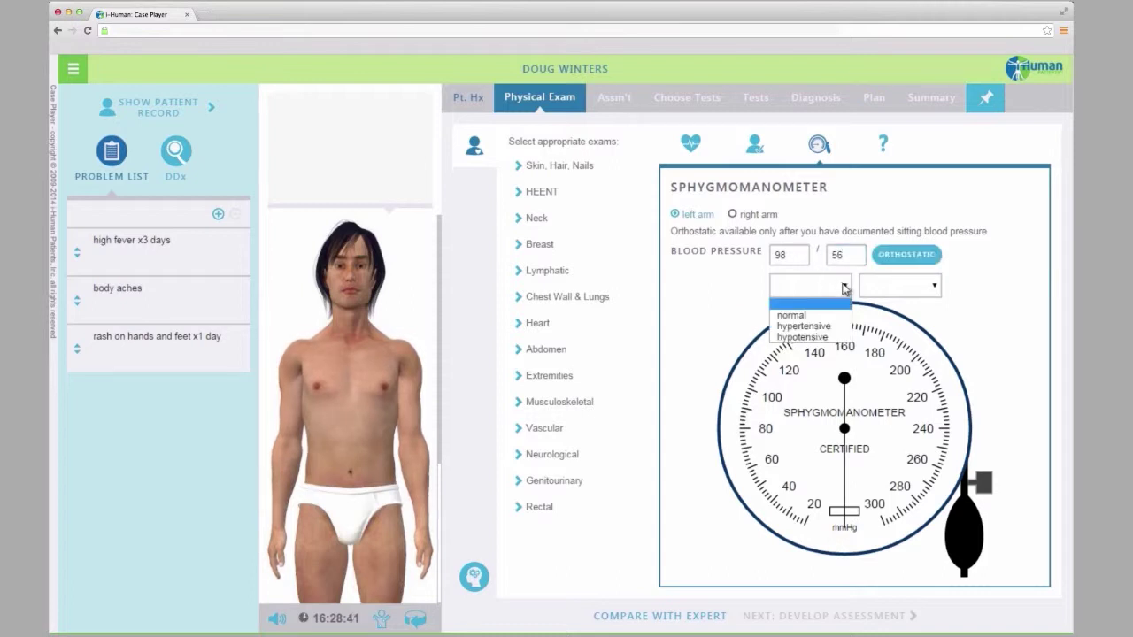
click(837, 337)
click(936, 285)
click(920, 319)
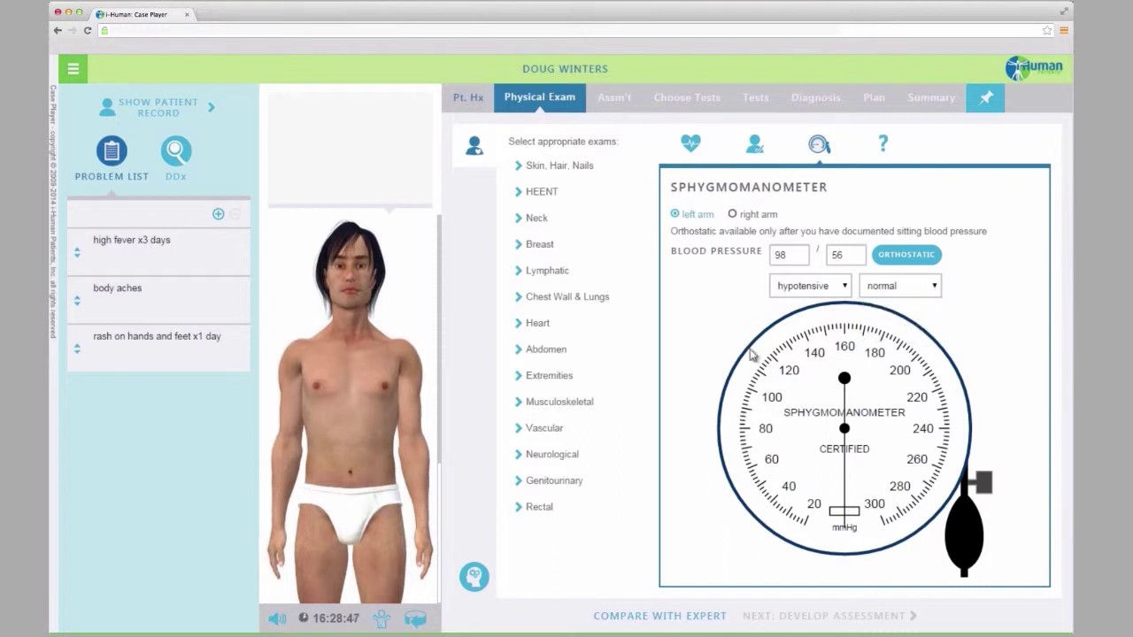
Auscultate the heart at the mitral/apex area and along the sternum using the location guide, and document the finding as "murmur - pansystolic"
click(522, 327)
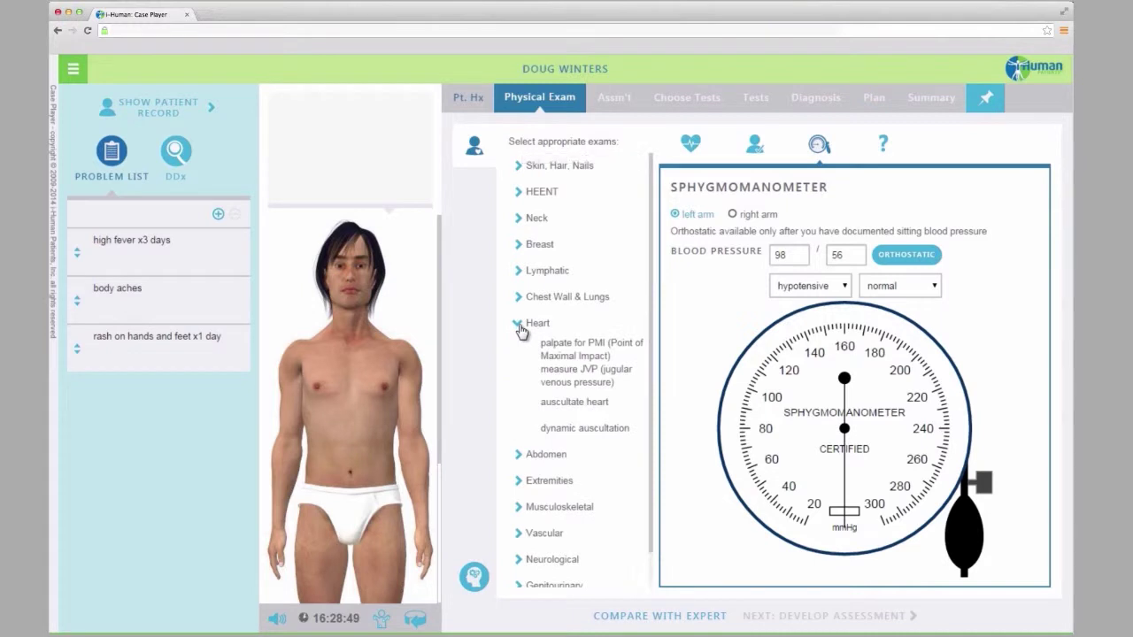
click(576, 404)
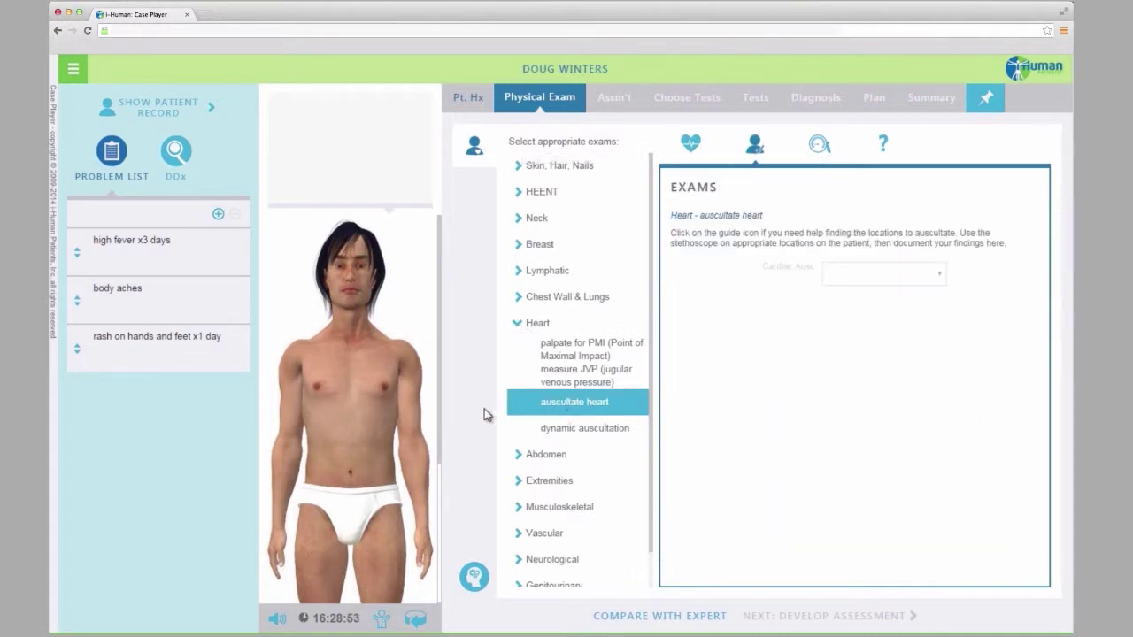
drag(383, 624, 376, 400)
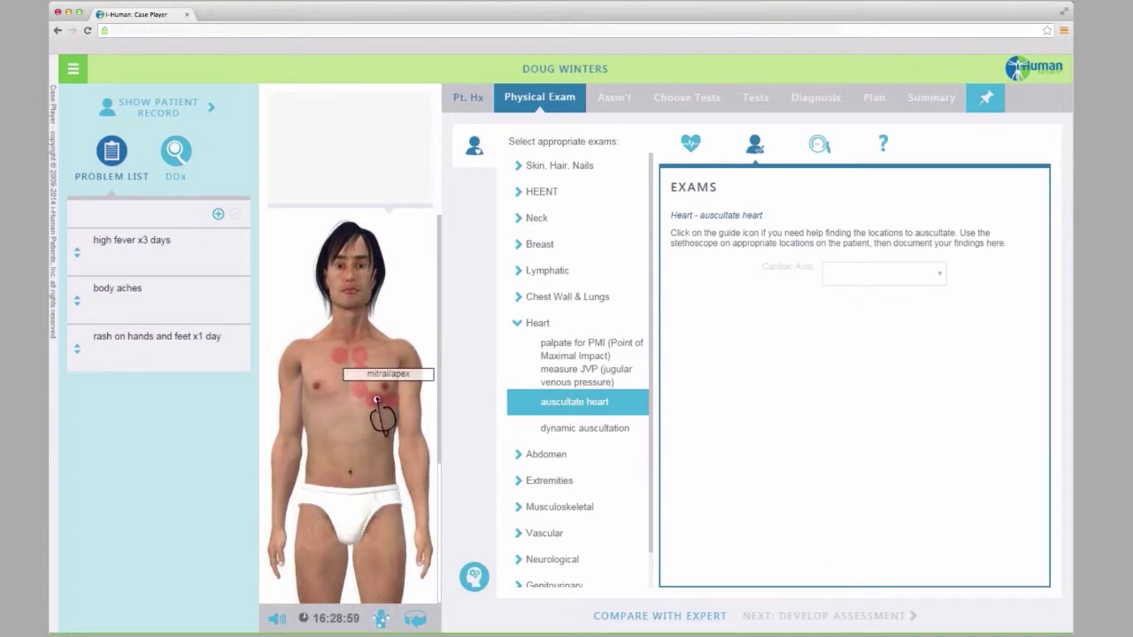
drag(376, 400, 362, 389)
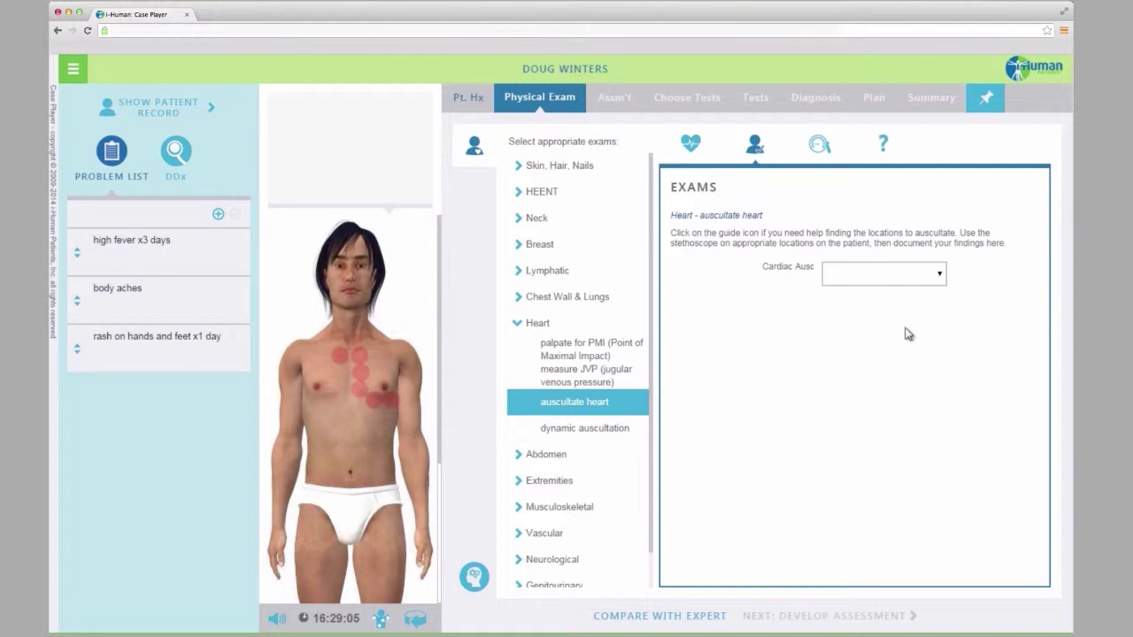
click(941, 277)
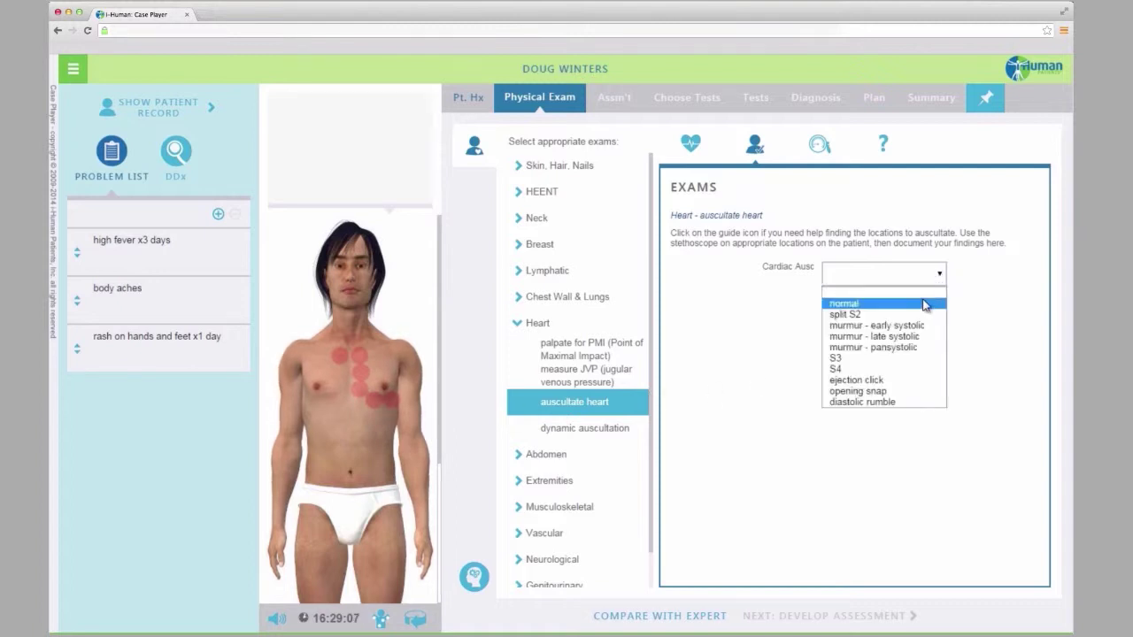
click(916, 352)
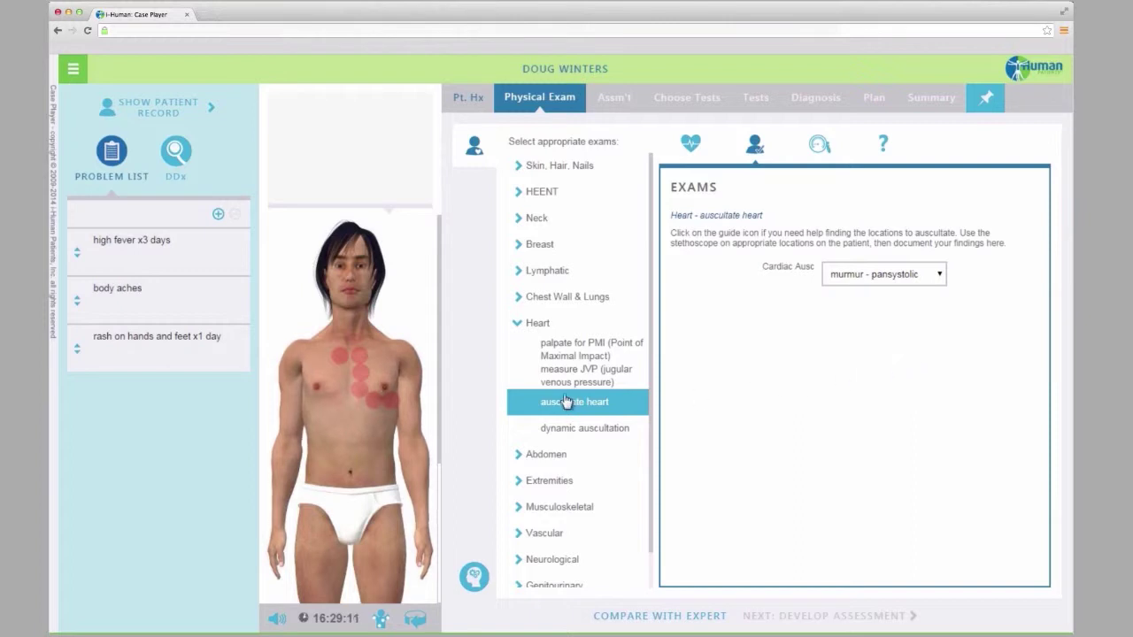
Add tachycardia, hypotension and holosystolic murmur as new entries in the problem list
click(219, 215)
click(219, 215)
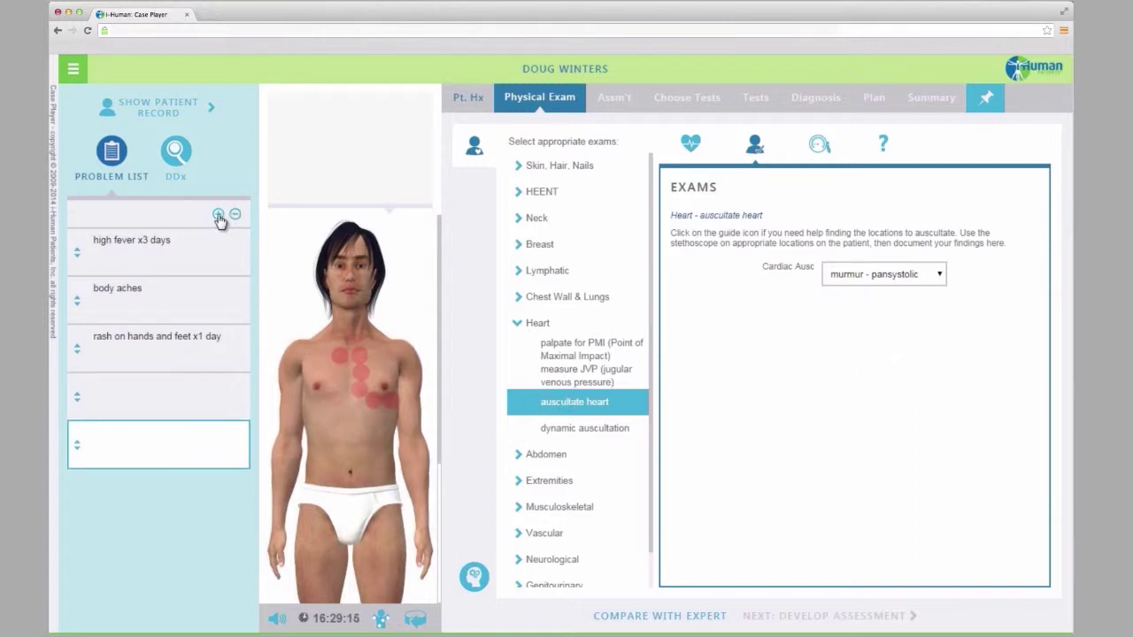
click(166, 425)
click(166, 392)
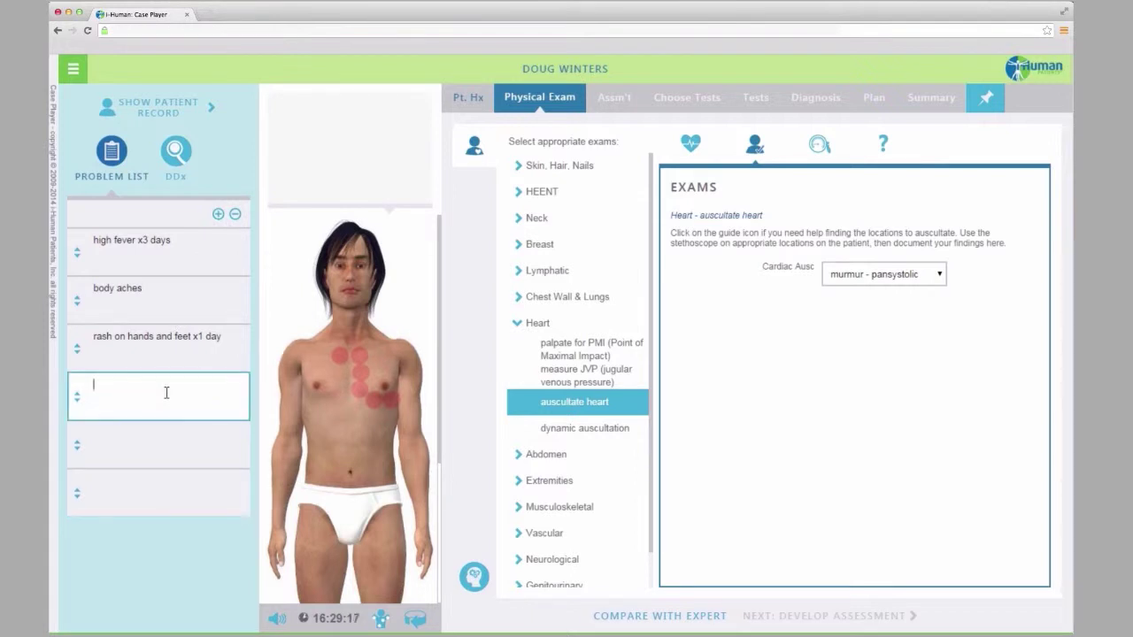
text(tachycardia)
key(Return)
text(hypotension)
key(Return)
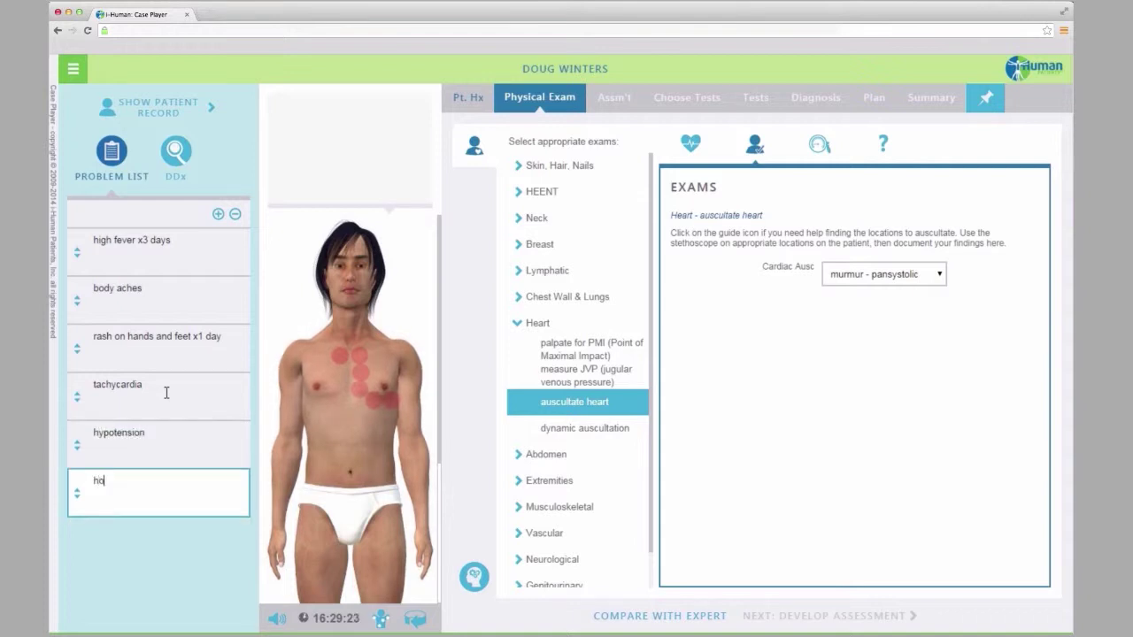
text(holosystolic murmur)
Close the heart exams and perform a visual inspection of the extremities
click(519, 328)
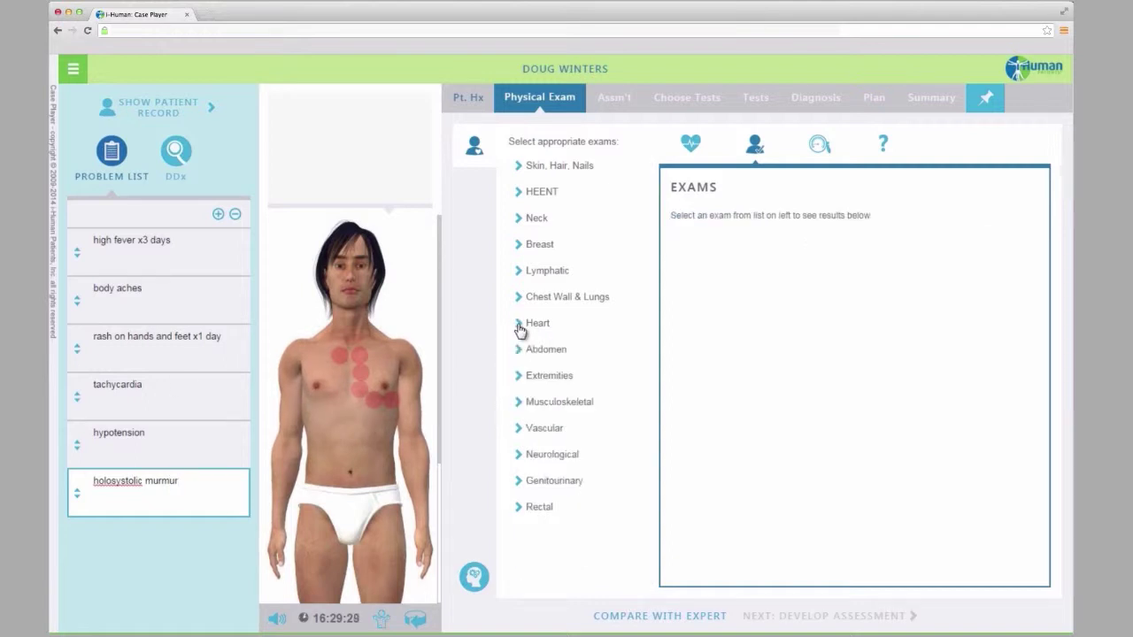
click(519, 377)
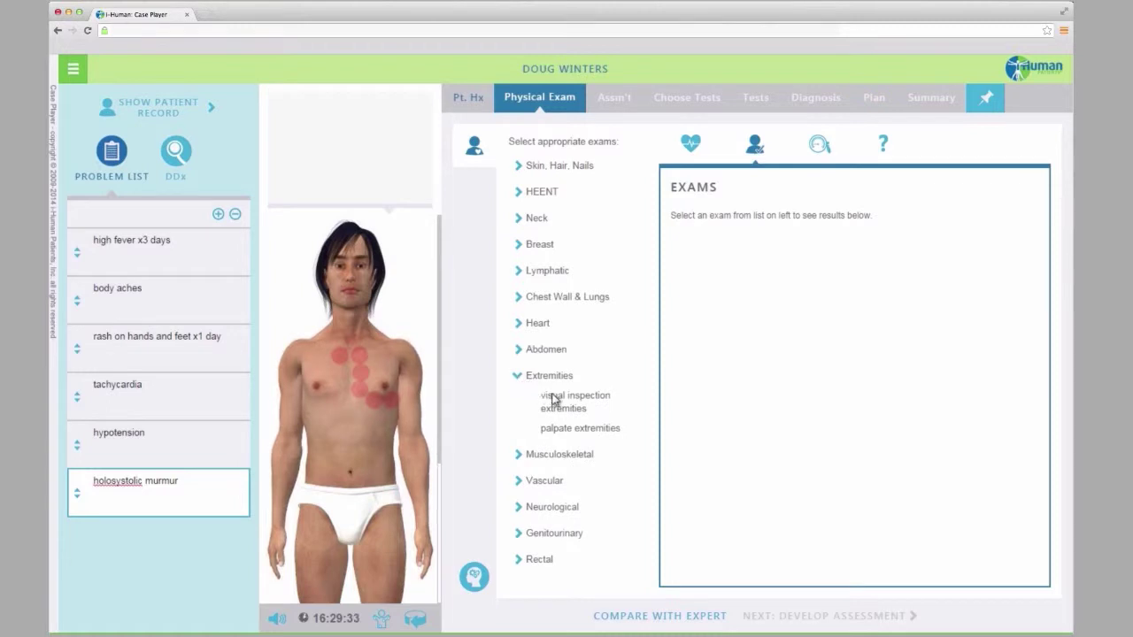
click(555, 400)
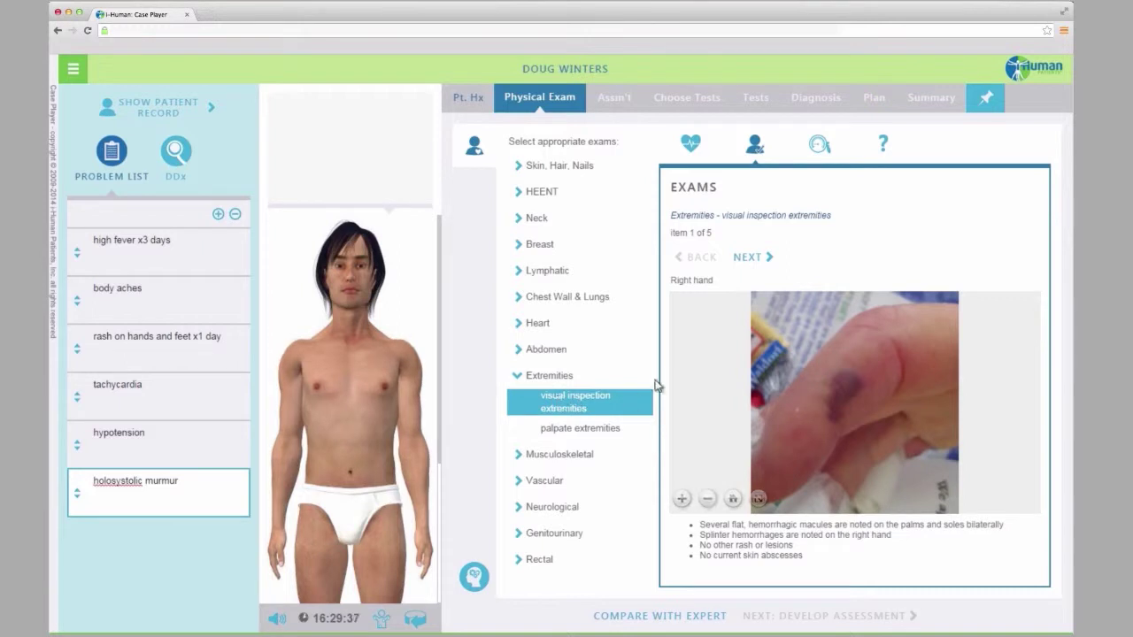
Page through the visual inspection images of the extremities, from the right hand to the left big toe
click(759, 259)
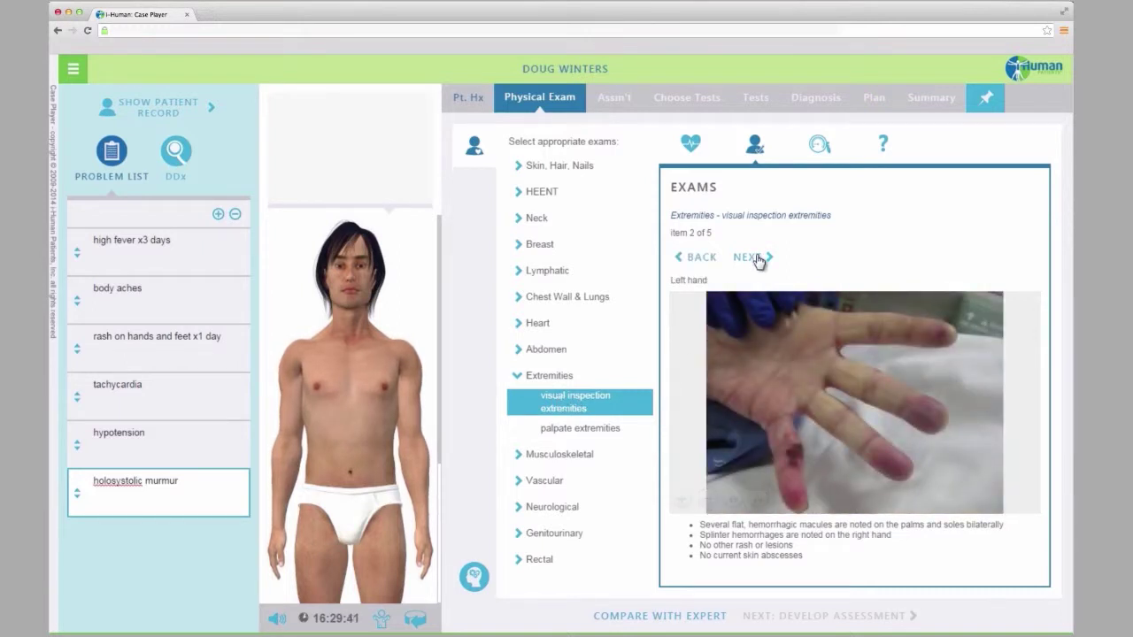
click(759, 259)
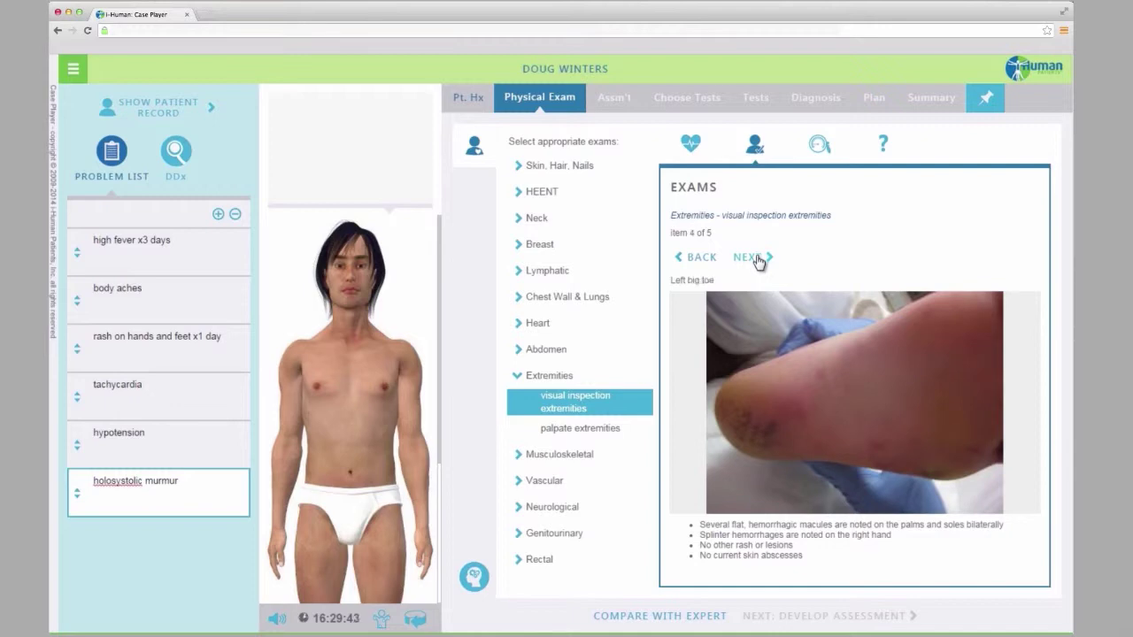
click(759, 259)
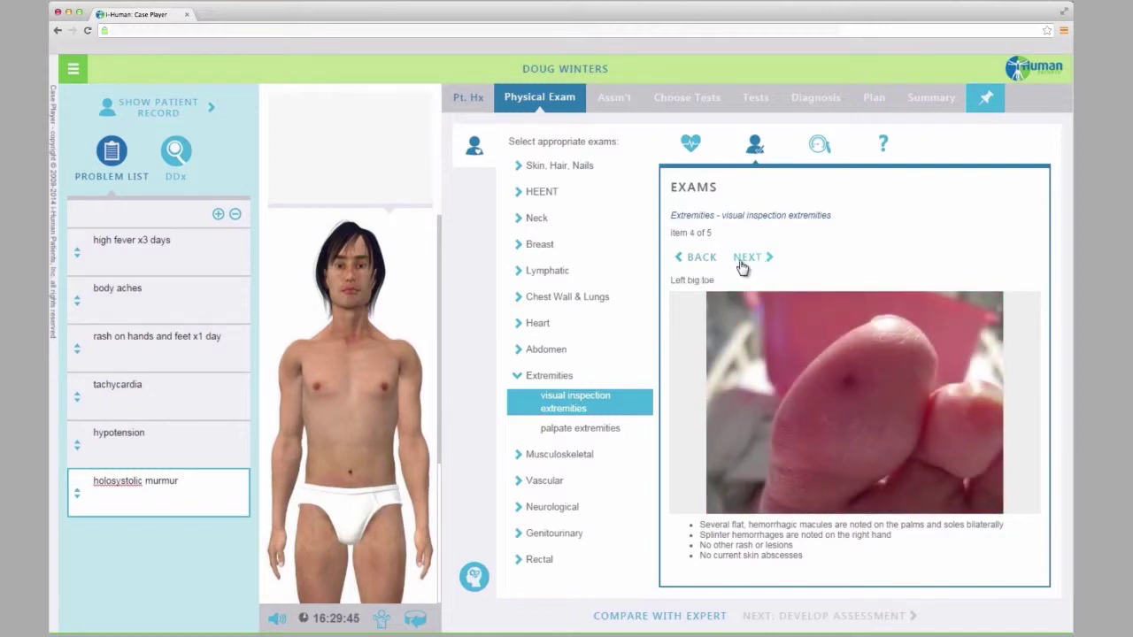
Search the differential diagnosis hypotheses for "abscess" and add skin abscess to the list
click(175, 156)
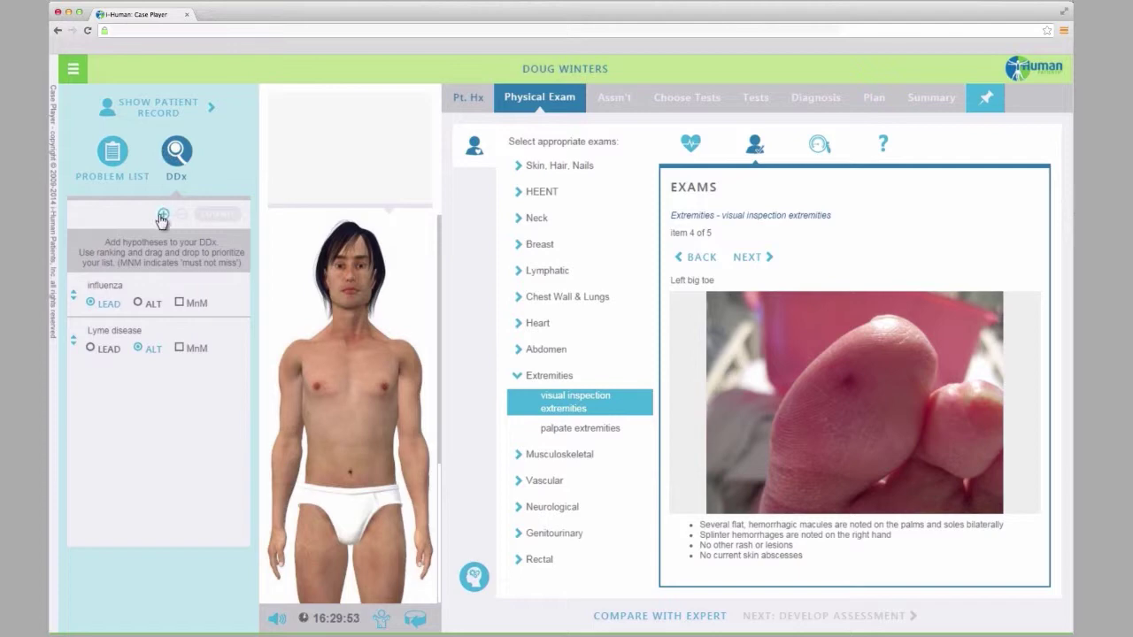
click(163, 216)
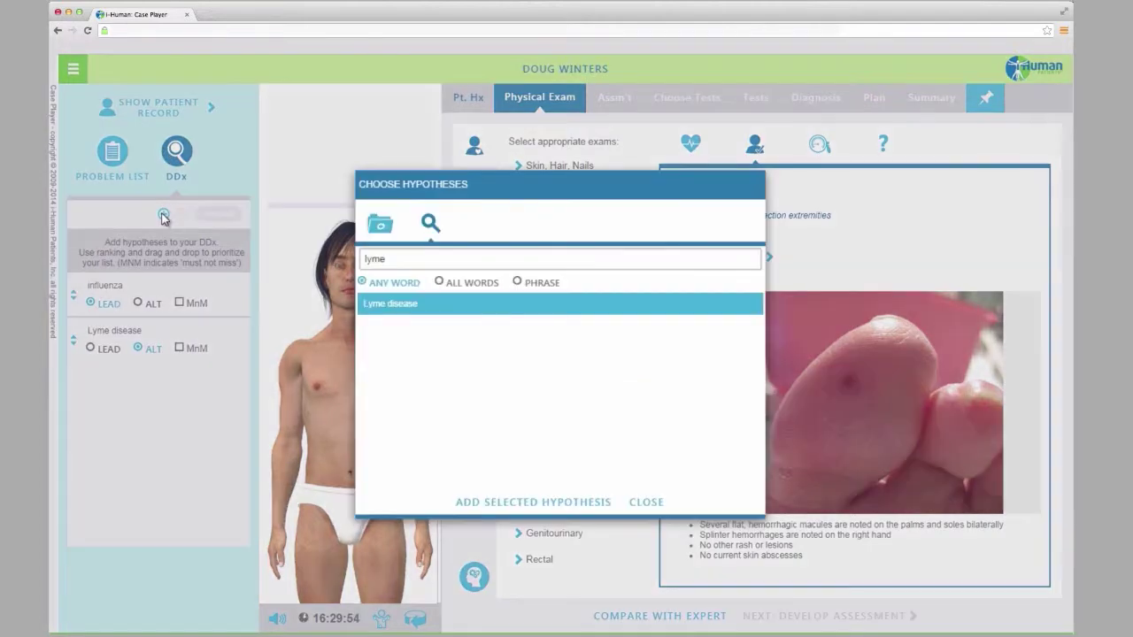
double_click(403, 257)
text(abs)
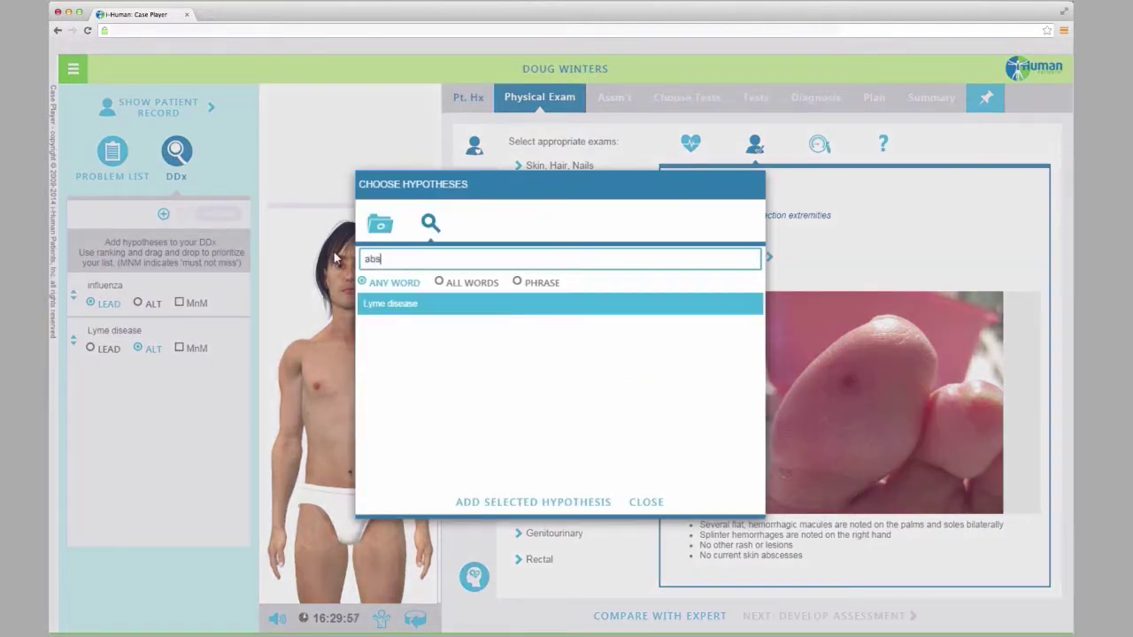
text(cess)
click(406, 436)
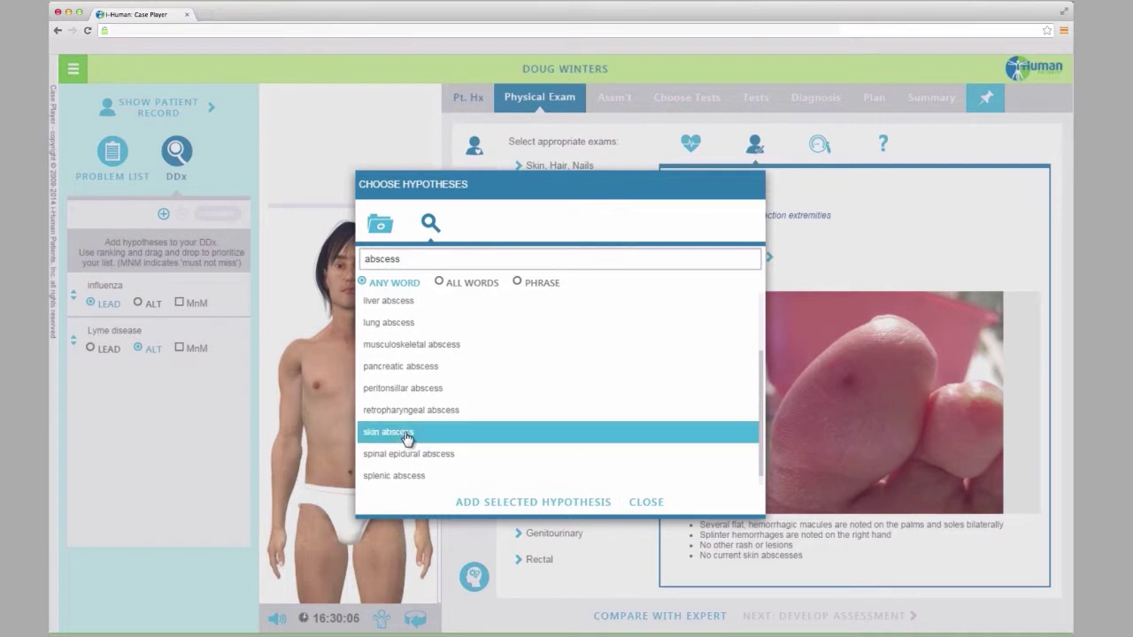
click(505, 503)
Add "meningitis, pneumococcal" to the differential diagnosis and rank both it and skin abscess as alternatives
drag(418, 256, 329, 257)
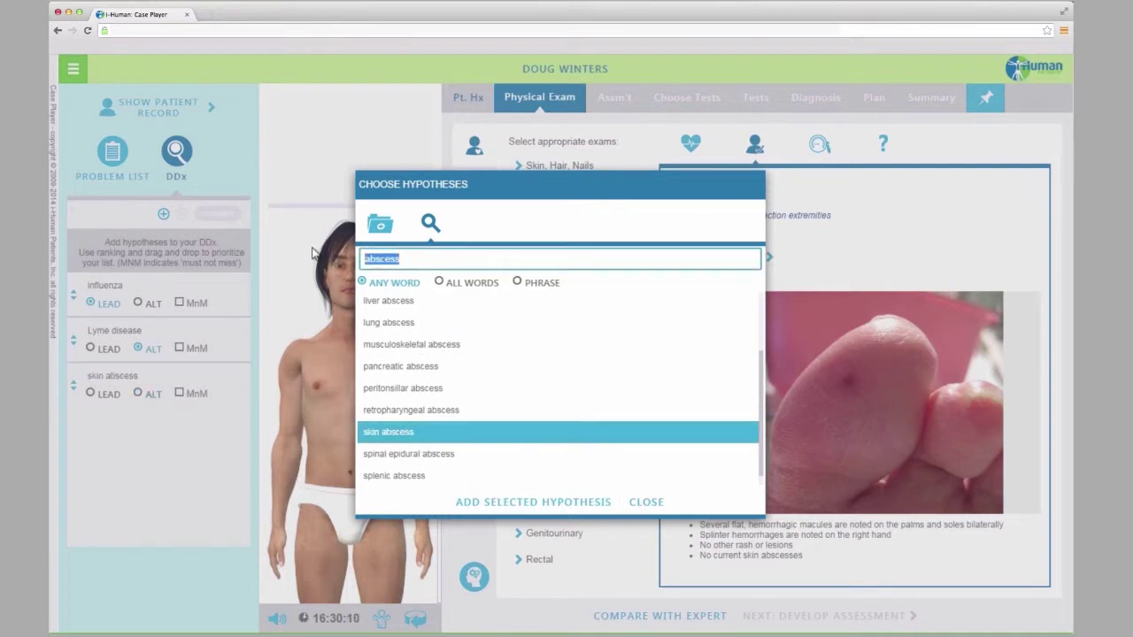
text(meningi)
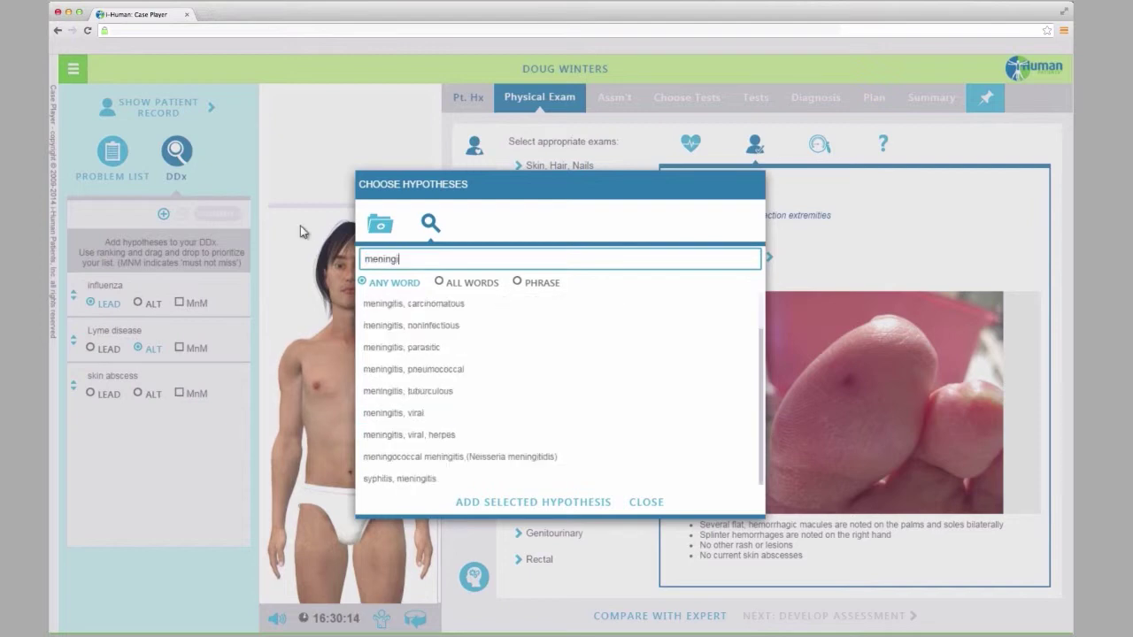
click(424, 371)
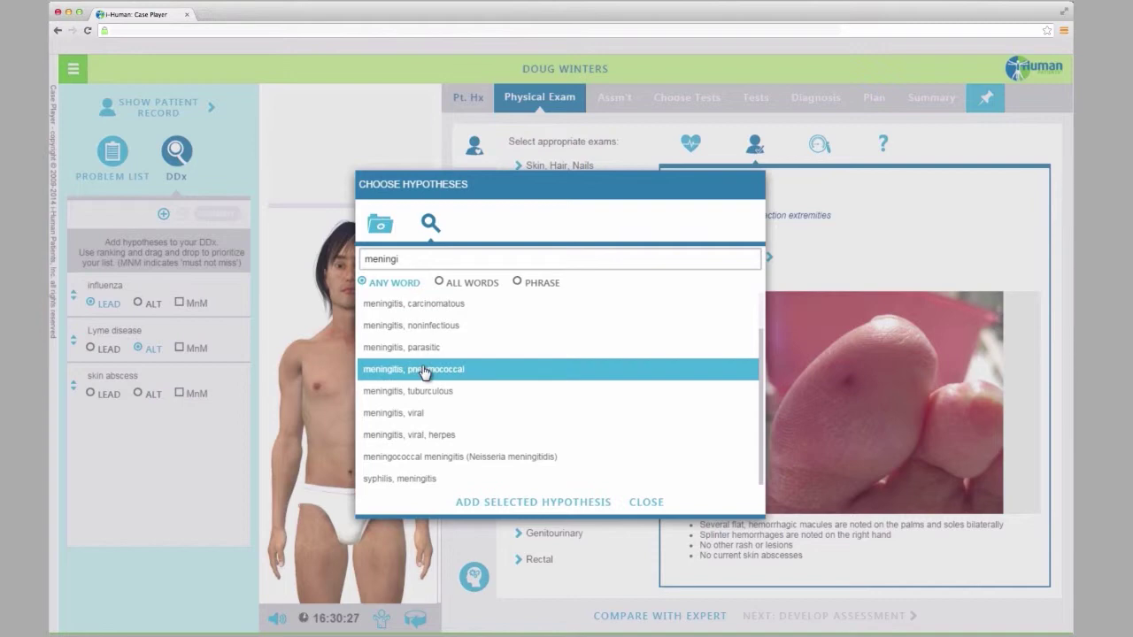
click(563, 505)
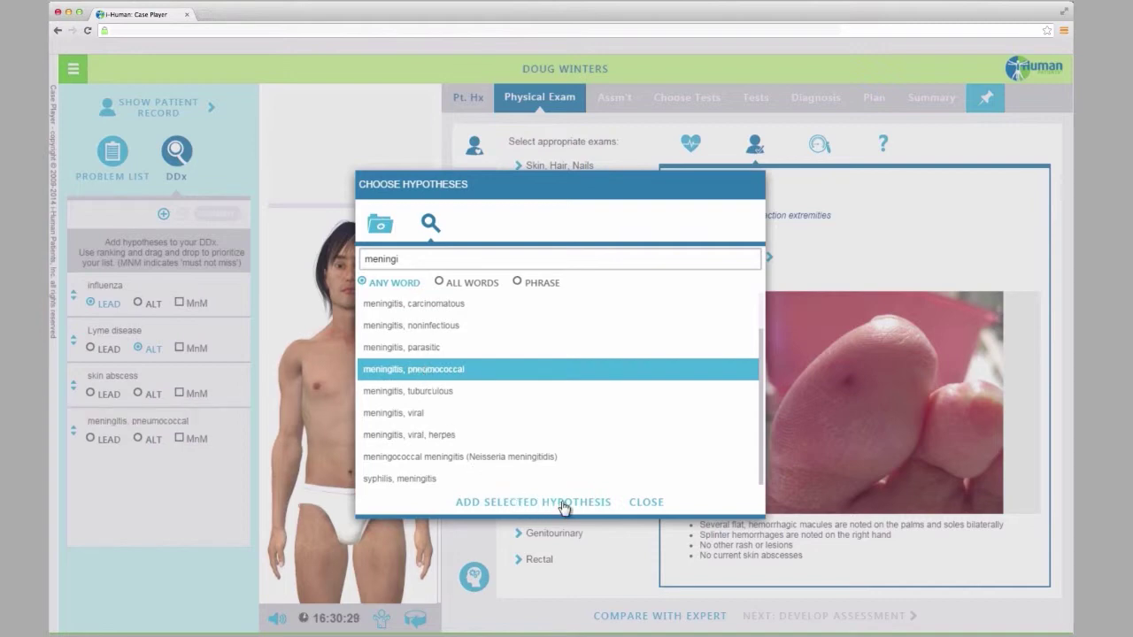
click(646, 503)
click(139, 394)
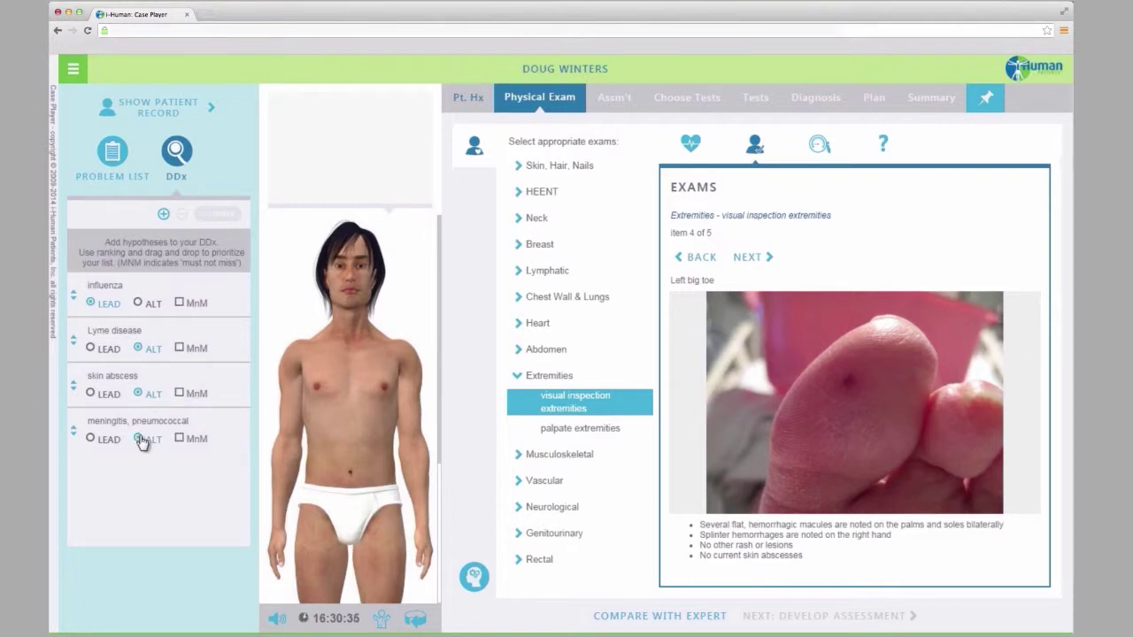
click(139, 440)
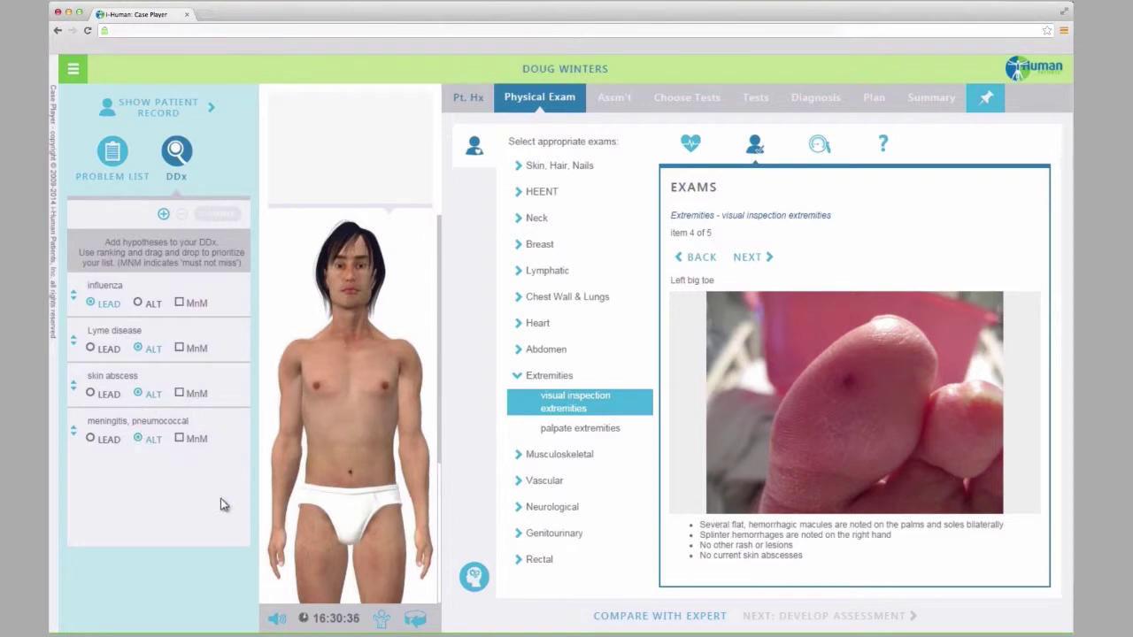
Submit the physical exam for comparison with the expert despite the incomplete charting, and review the expert feedback
click(635, 617)
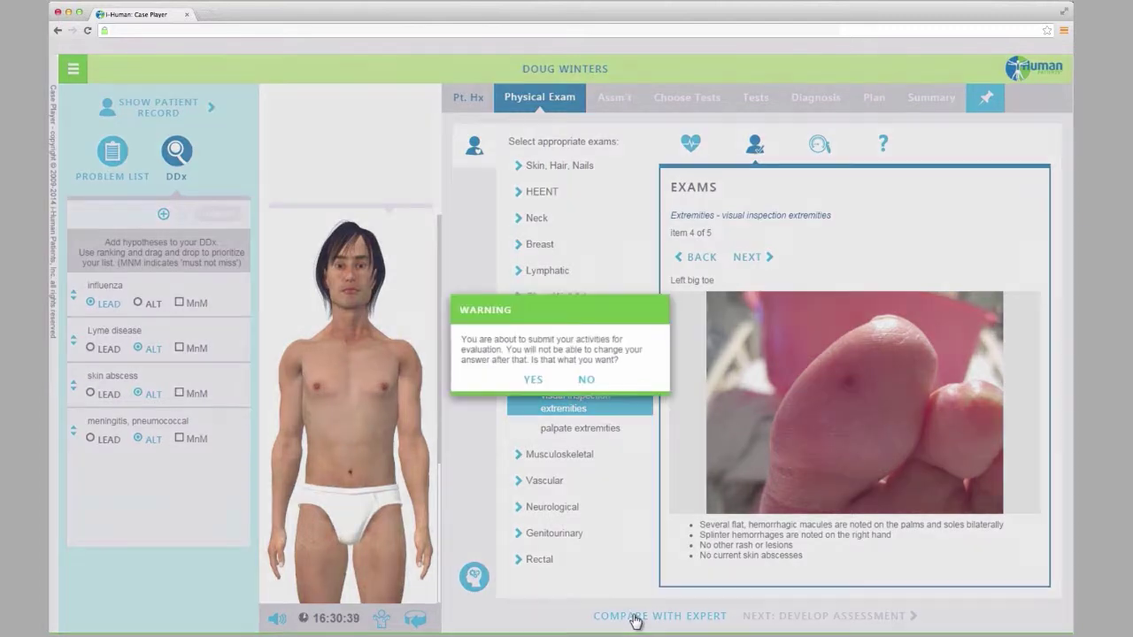
click(534, 380)
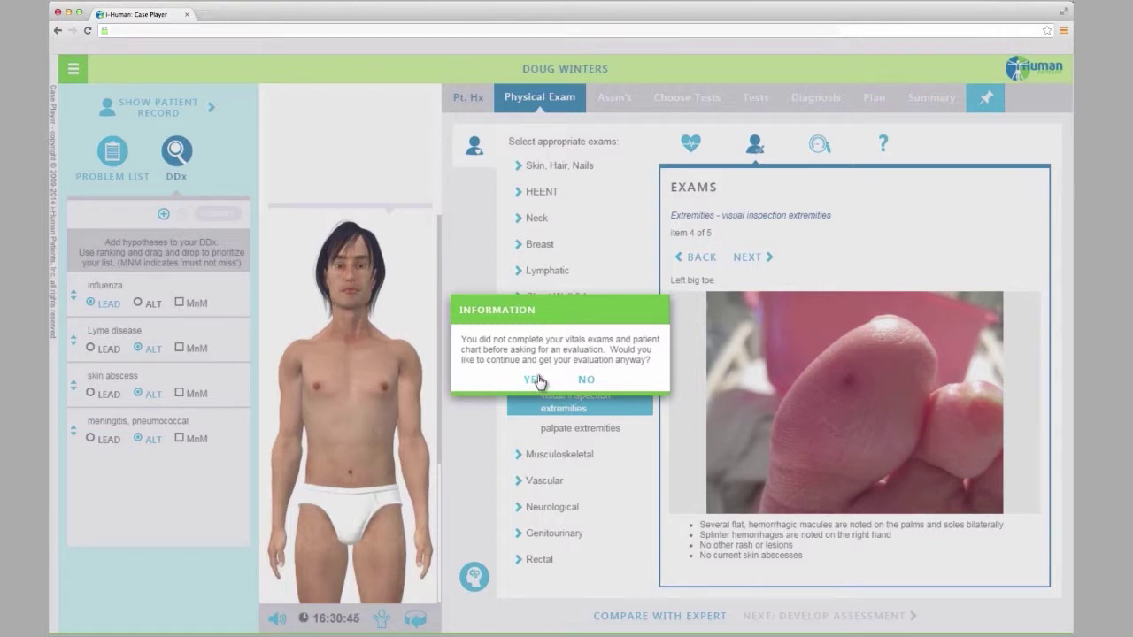
click(536, 380)
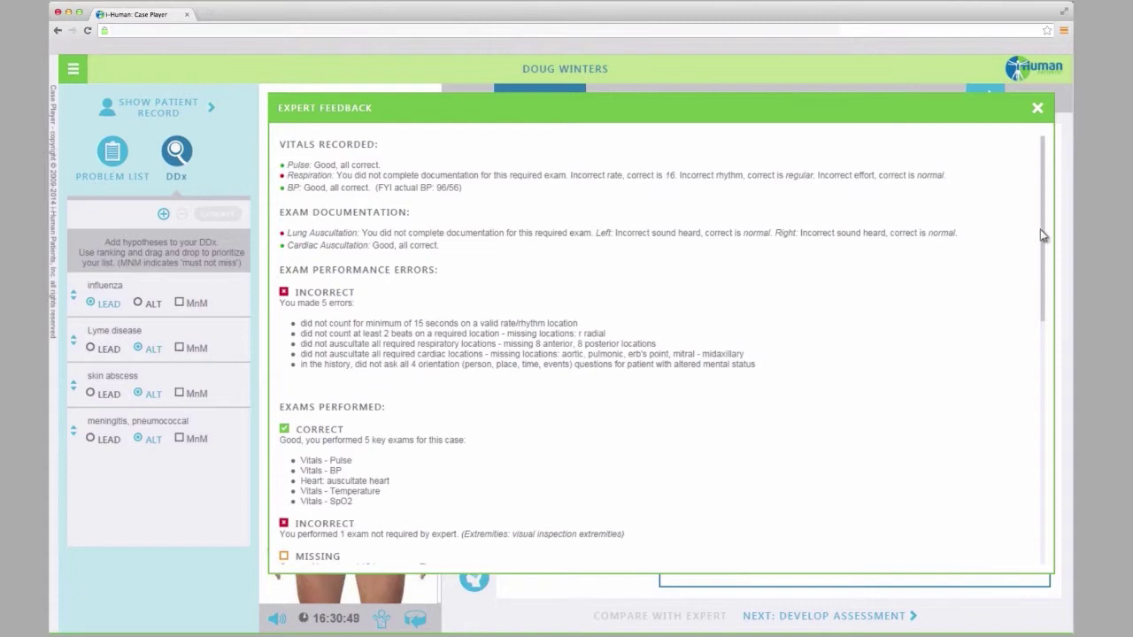
drag(1045, 233, 1043, 168)
click(1029, 113)
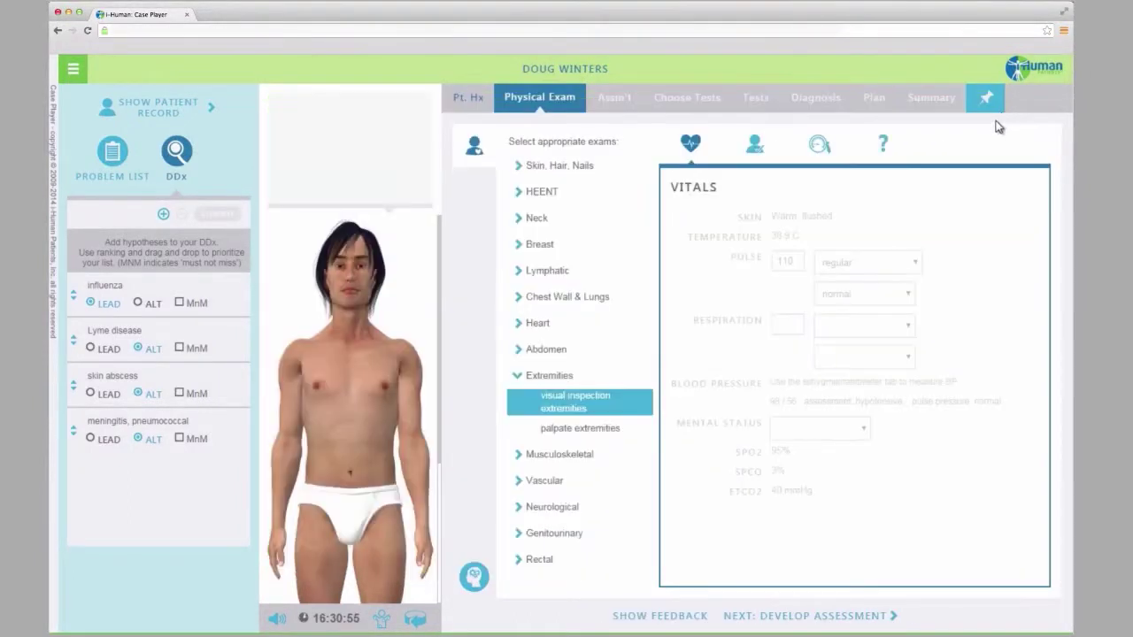
Begin the assessment, marking high fever x3 days as the most significant active problem, body aches as related and the rash as unknown
click(829, 614)
click(558, 250)
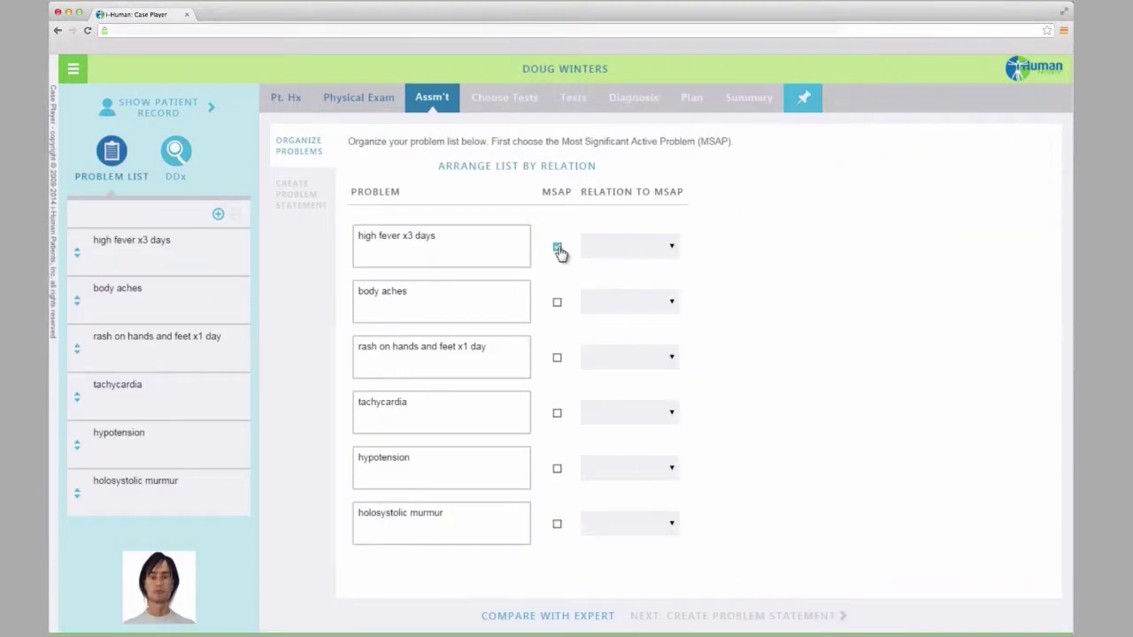
click(670, 302)
click(660, 325)
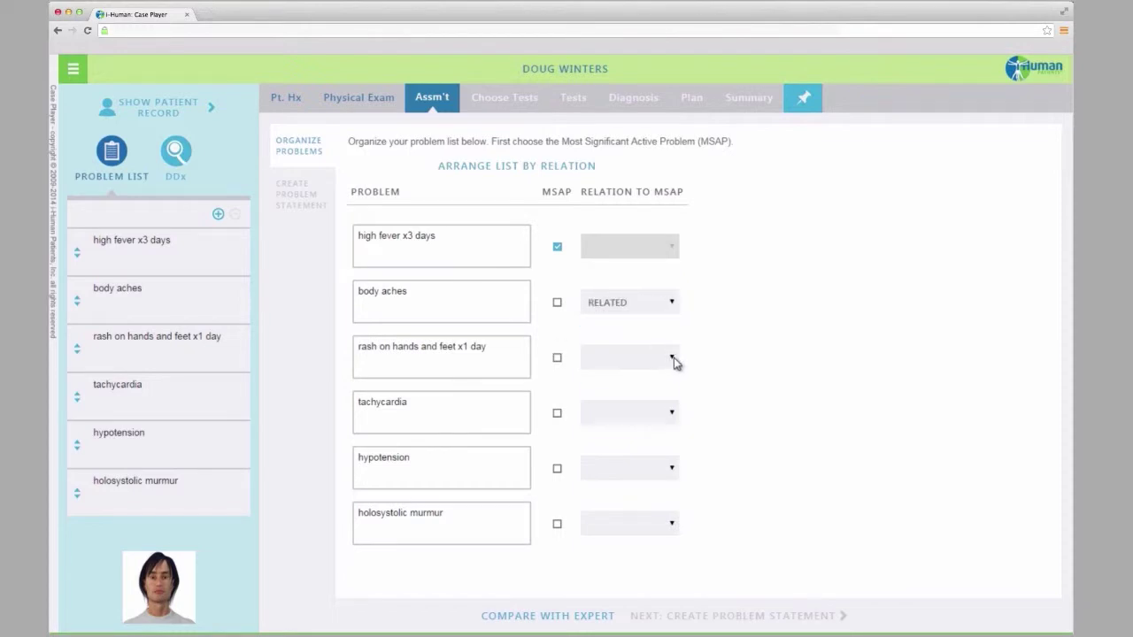
click(673, 358)
click(657, 414)
Set tachycardia and hypotension as related to the most significant active problem, and holosystolic murmur as unknown
click(669, 416)
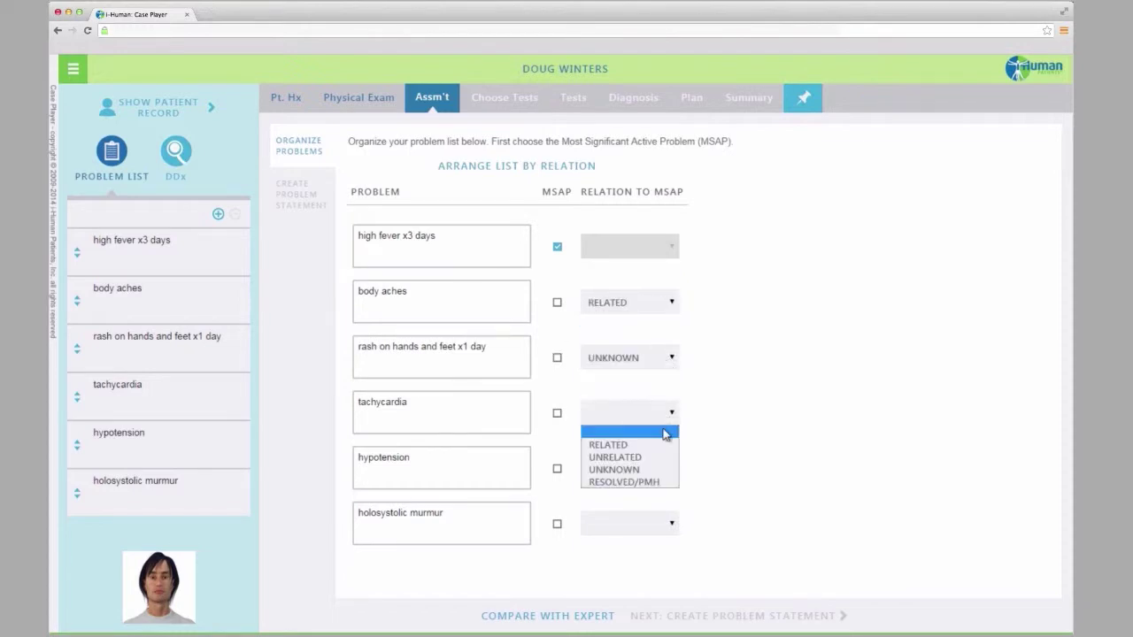
click(662, 443)
click(672, 468)
click(665, 502)
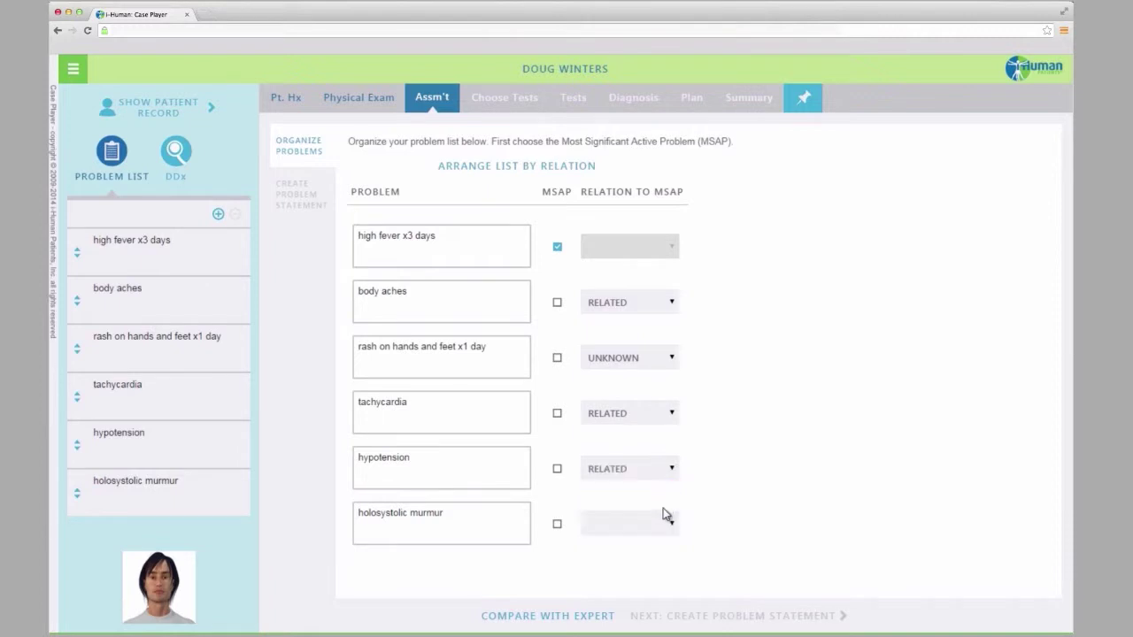
click(670, 524)
click(649, 577)
Submit the organized problem list for comparison with the expert and proceed to creating the problem statement
click(589, 617)
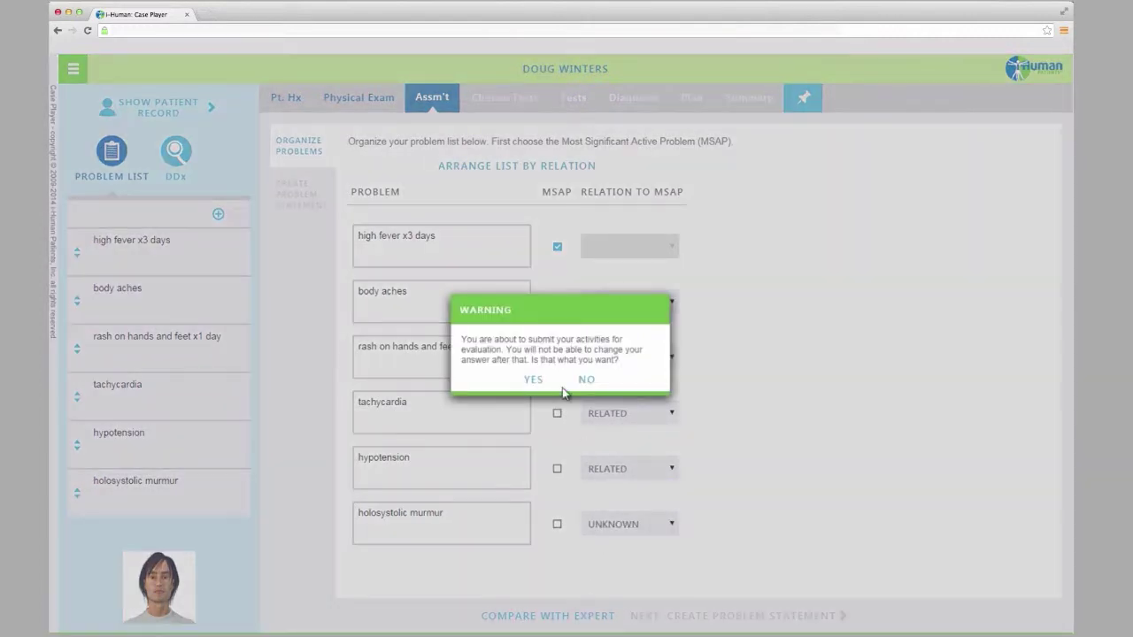
click(535, 380)
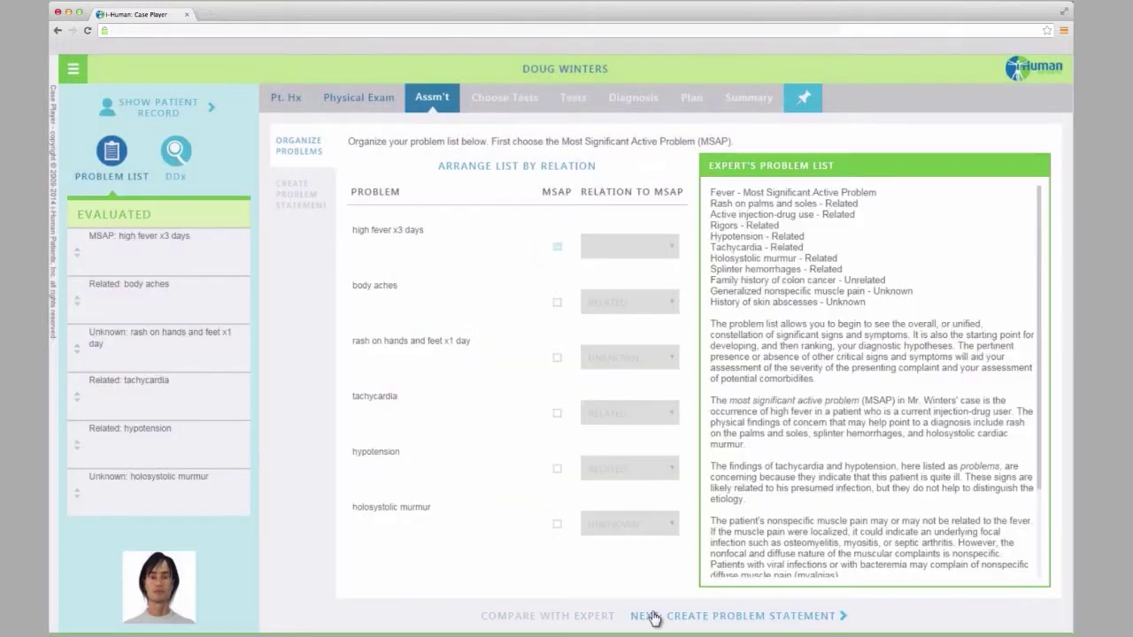
click(703, 619)
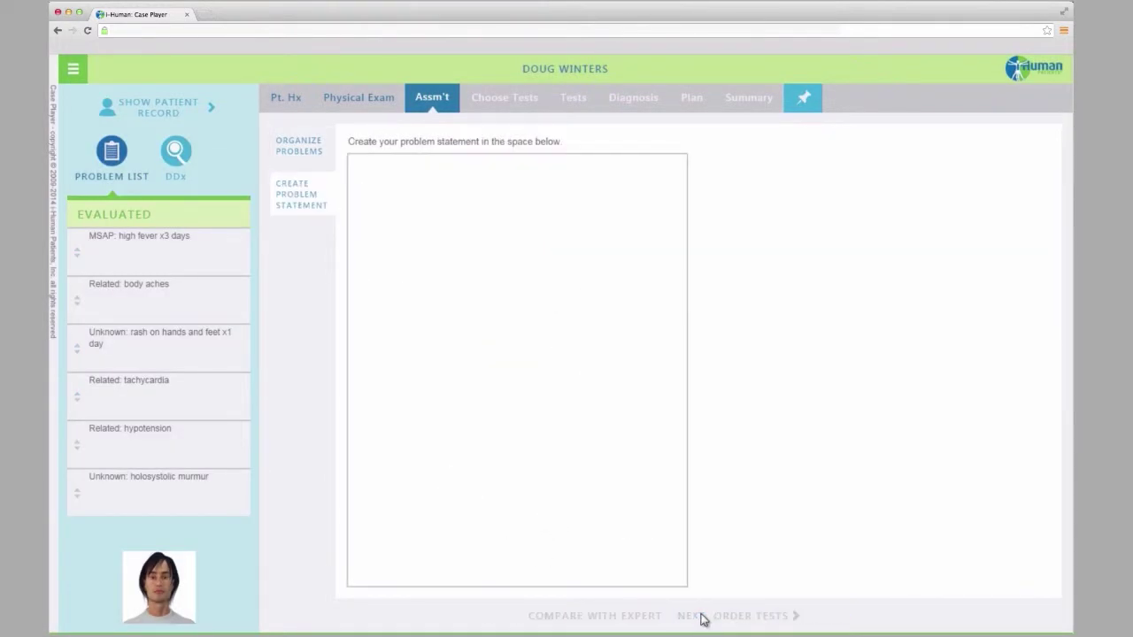
Write the problem statement "26 y/o male complaining of high fever x3 days . . ." and submit it for expert comparison
click(424, 164)
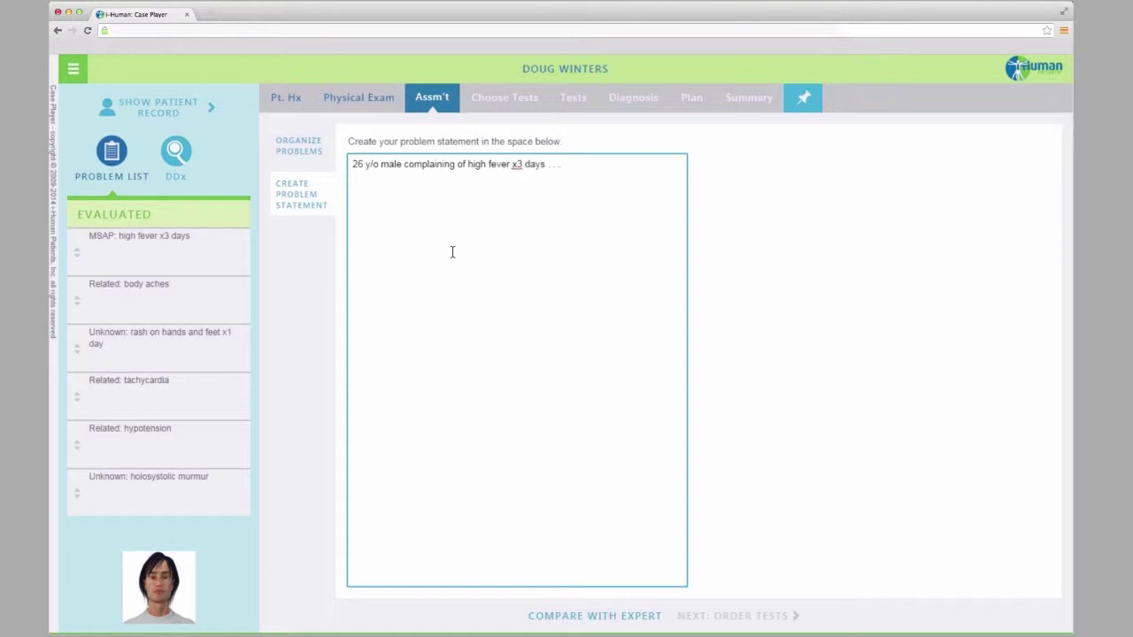
click(599, 620)
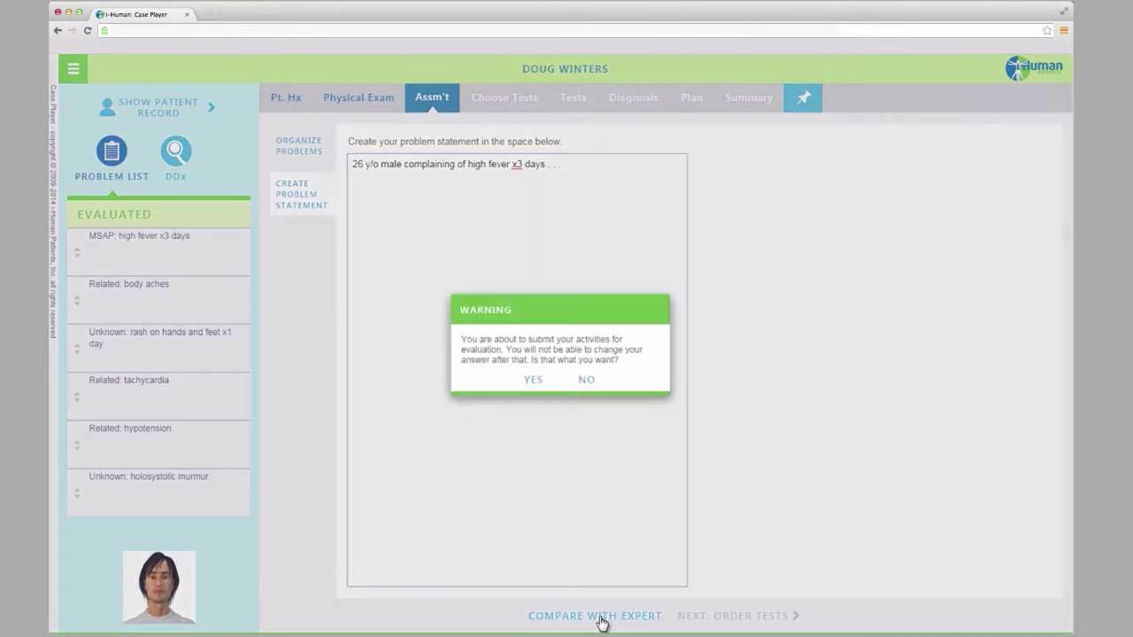
click(534, 382)
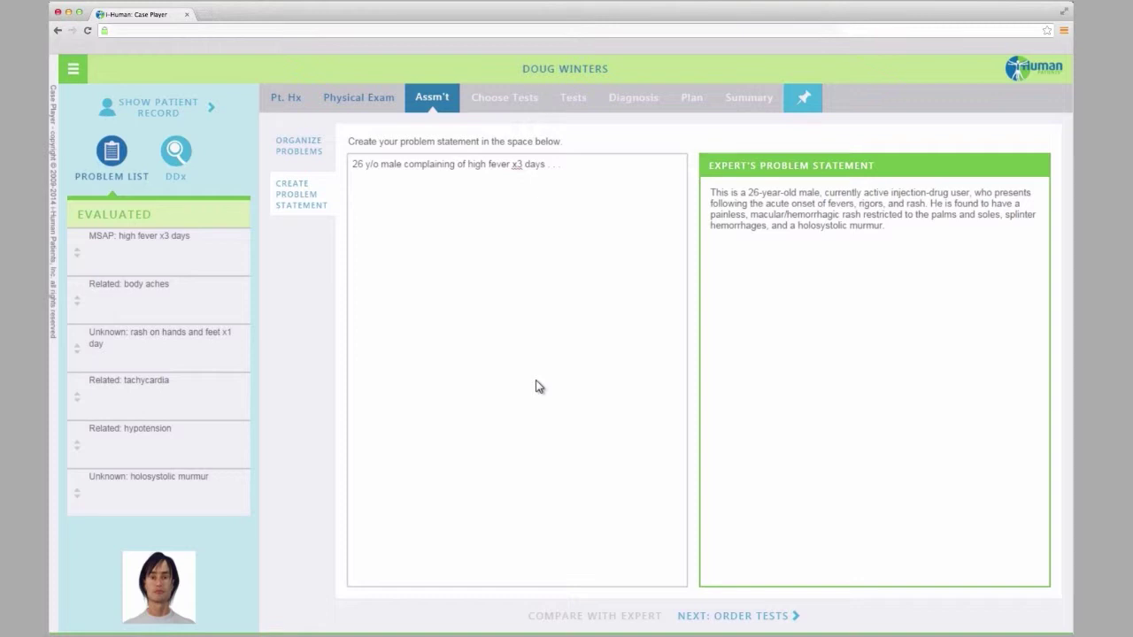
Proceed to ordering tests and commit the differential diagnosis with its current ranks
click(765, 621)
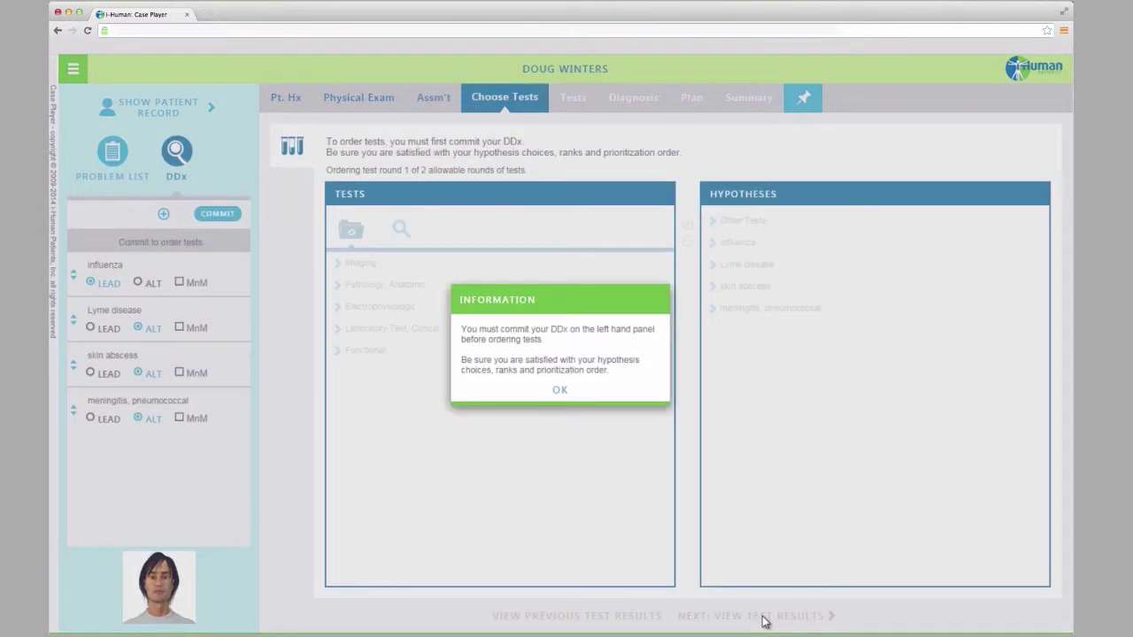
click(561, 392)
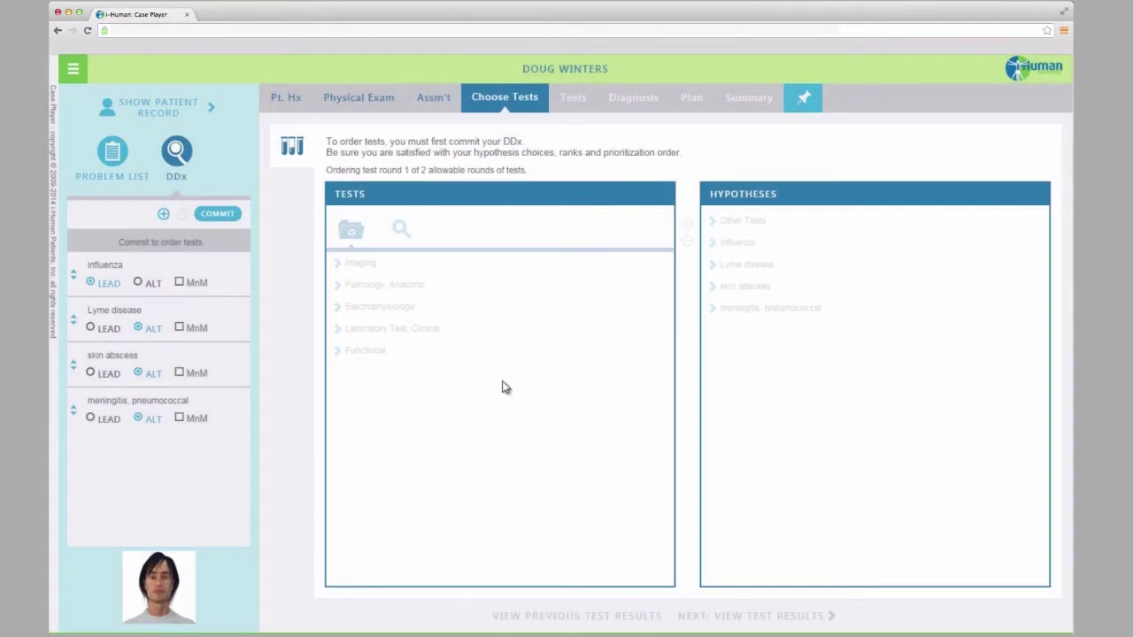
click(216, 214)
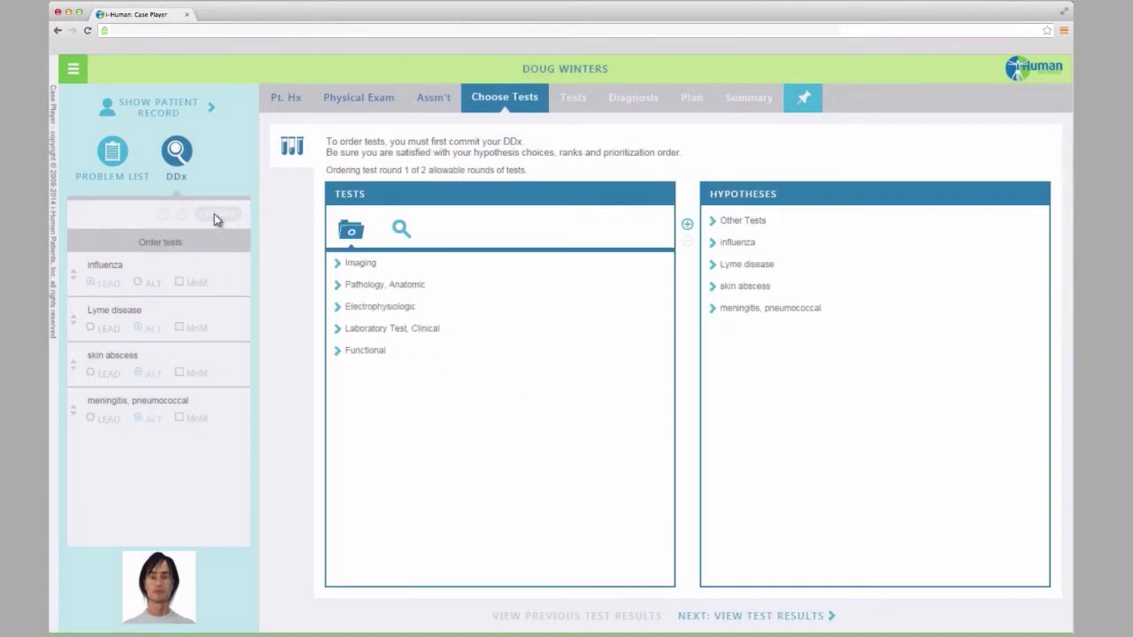
Add the 12 lead electrocardiogram (ECG) from the electrophysiologic tests to Other Tests
click(339, 309)
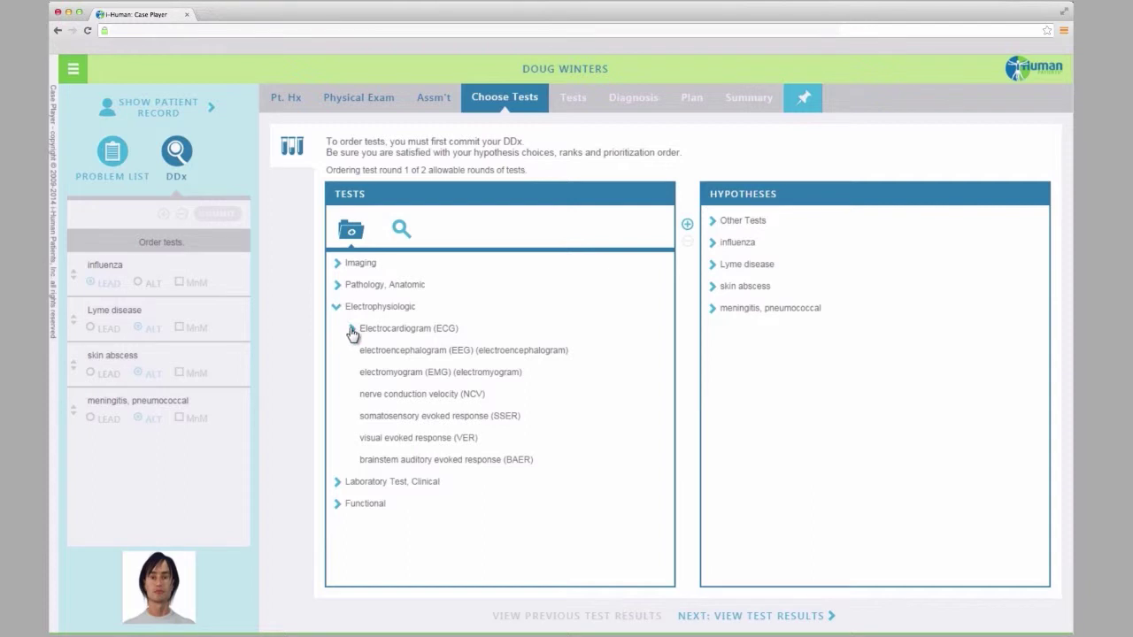
click(351, 329)
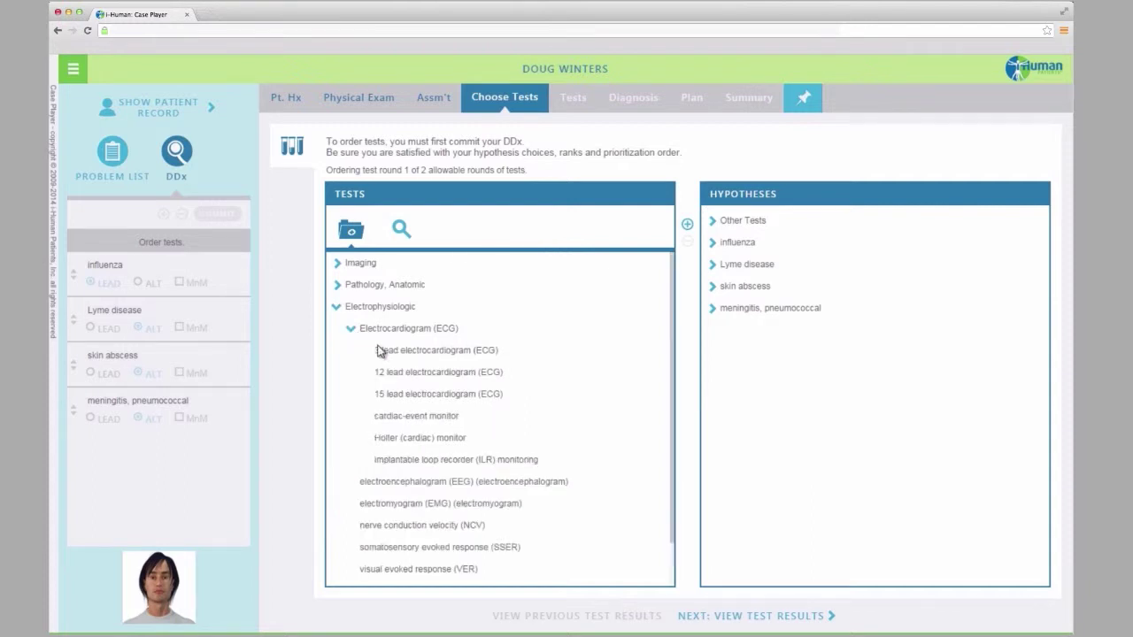
click(431, 376)
click(765, 225)
click(755, 226)
click(736, 228)
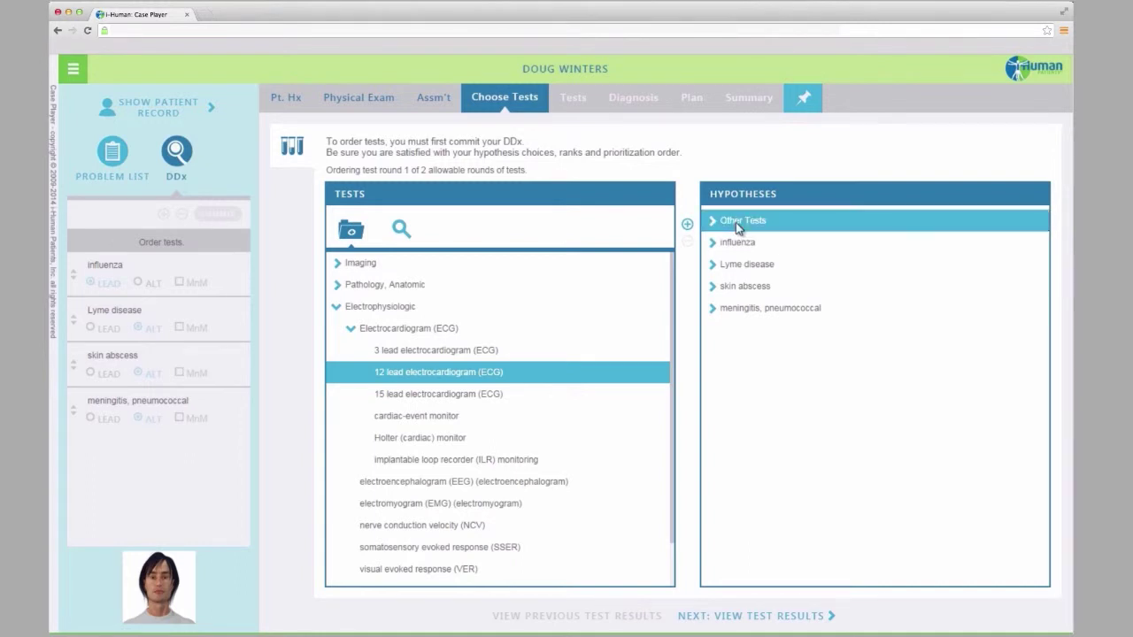
click(688, 226)
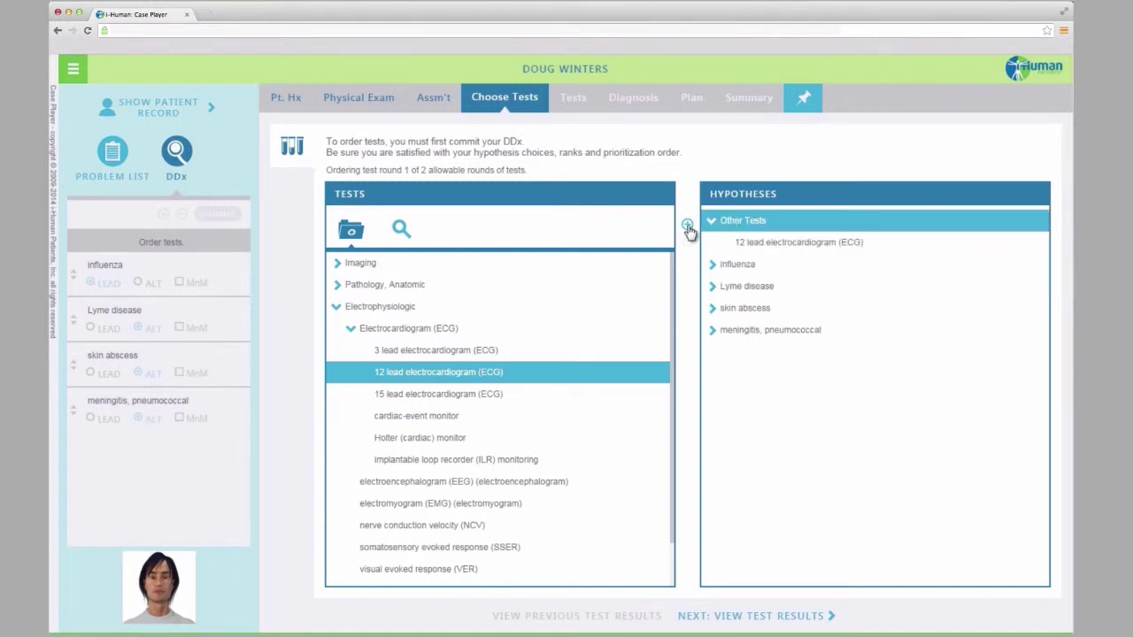
Find the Lyme disease antibodies (IgM and IgG) test by searching for "lyme" and add it under the Lyme disease hypothesis
click(401, 232)
click(397, 260)
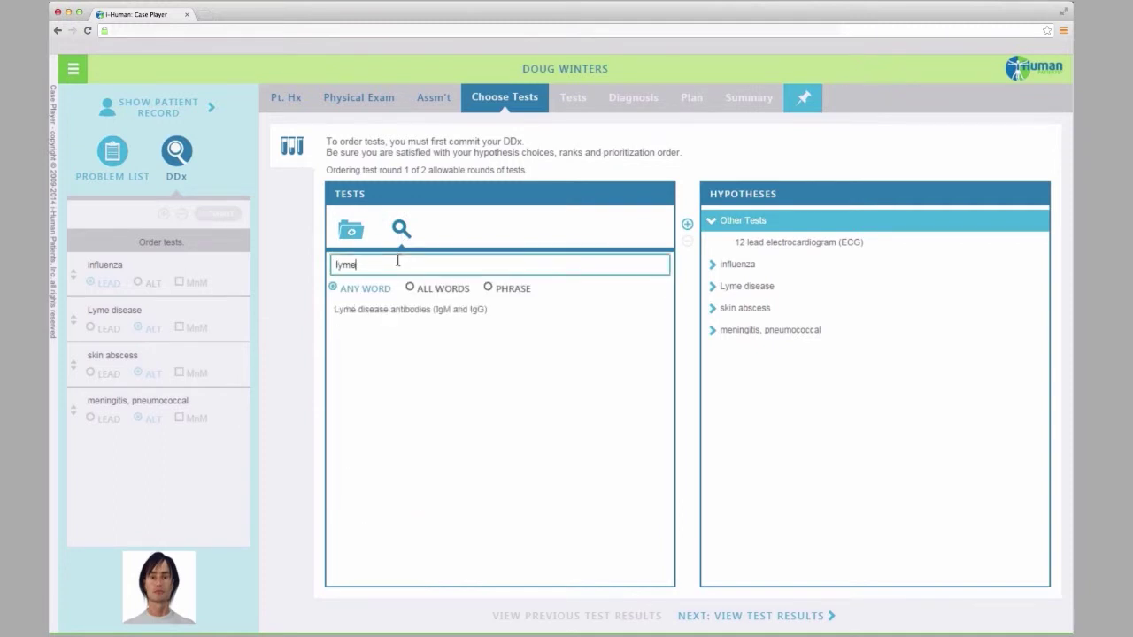
click(409, 310)
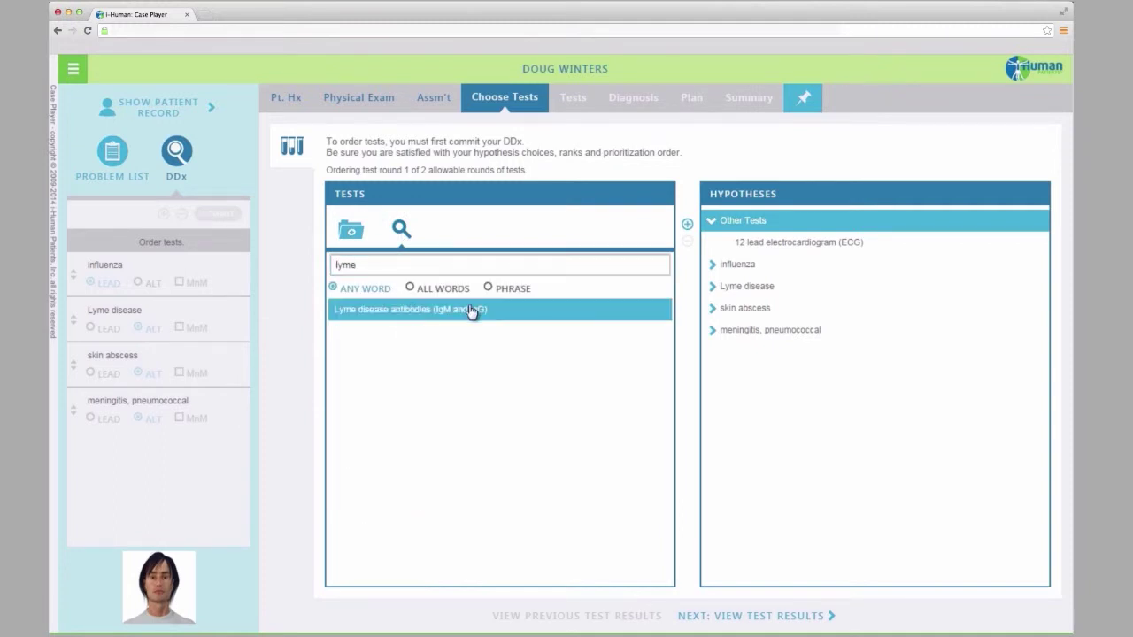
click(773, 288)
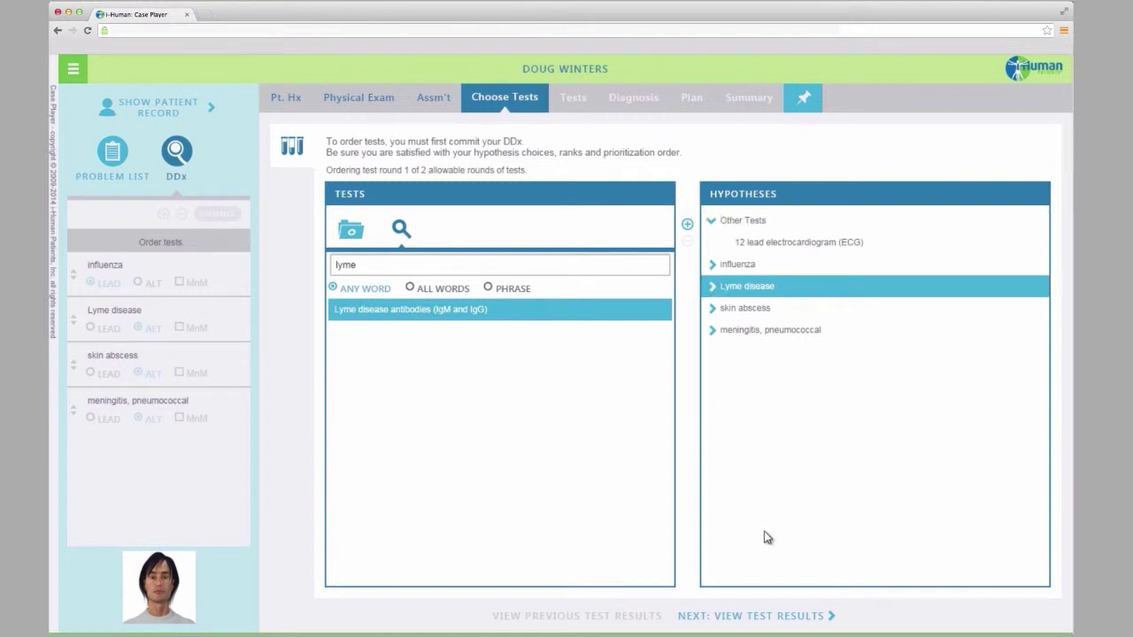
click(688, 225)
Find blood culture and sensitivity by searching for "blood cul" and add it under the skin abscess hypothesis
drag(388, 266, 324, 267)
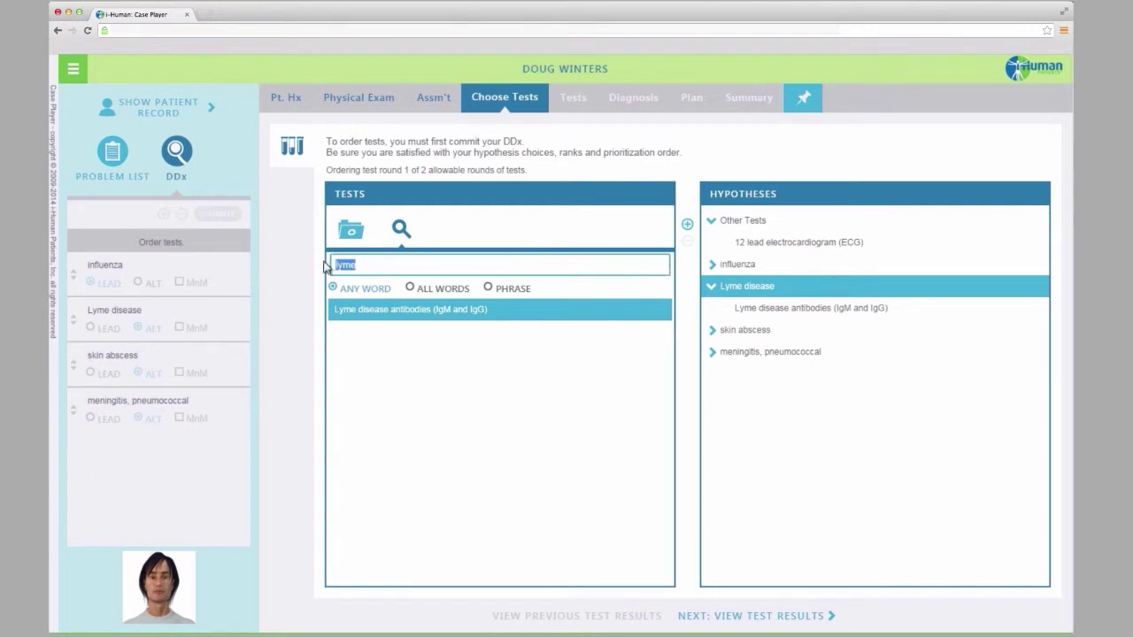
text(blood cul)
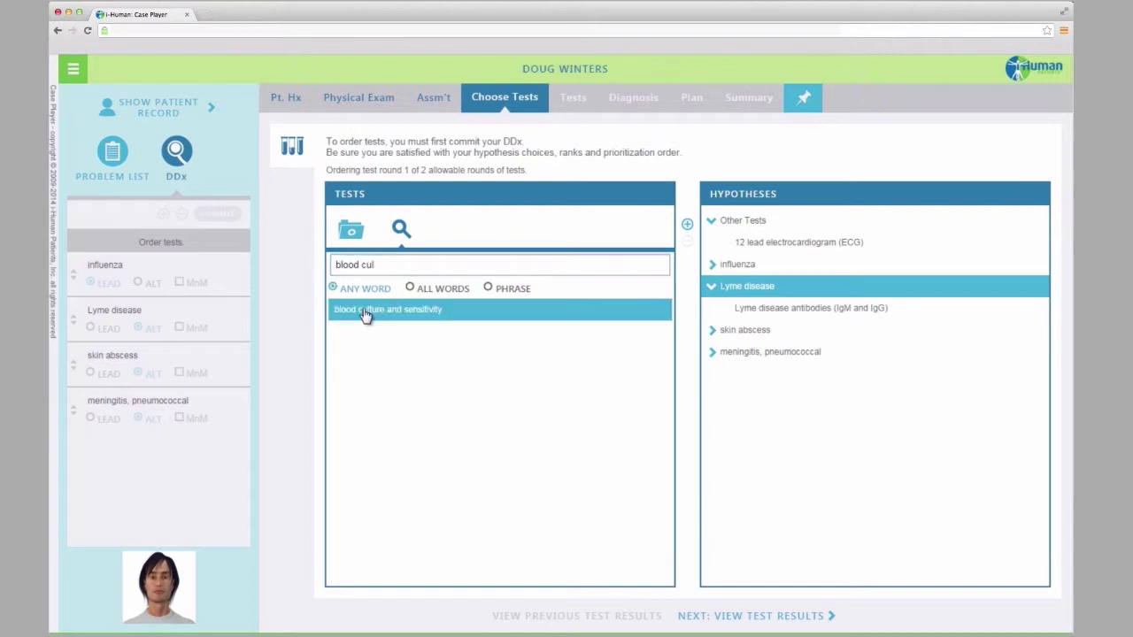
click(731, 336)
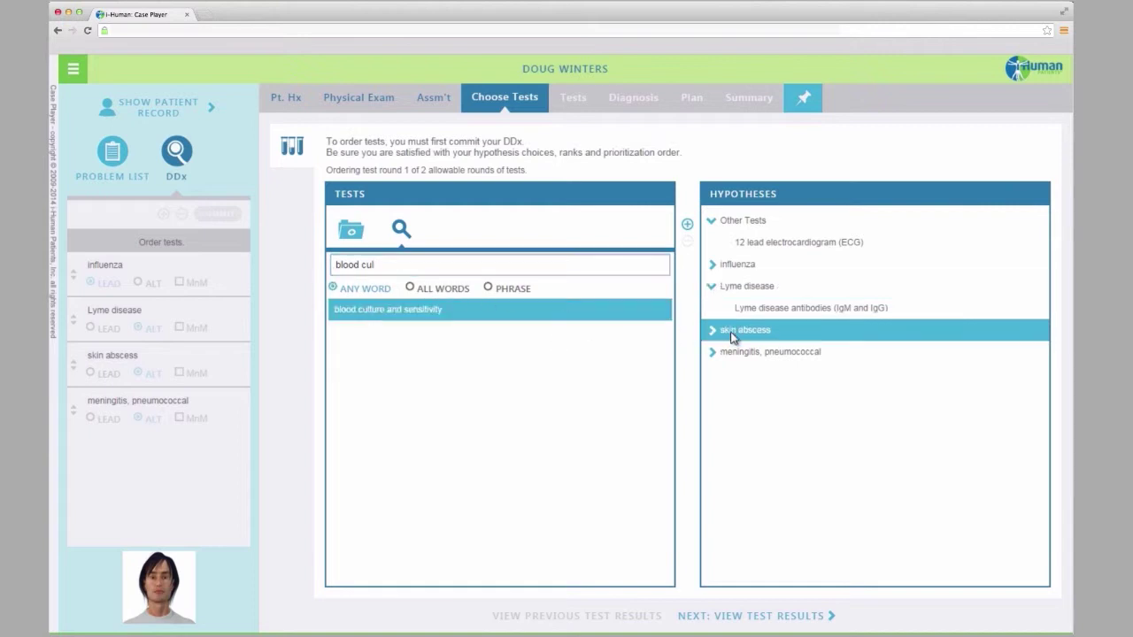
click(686, 224)
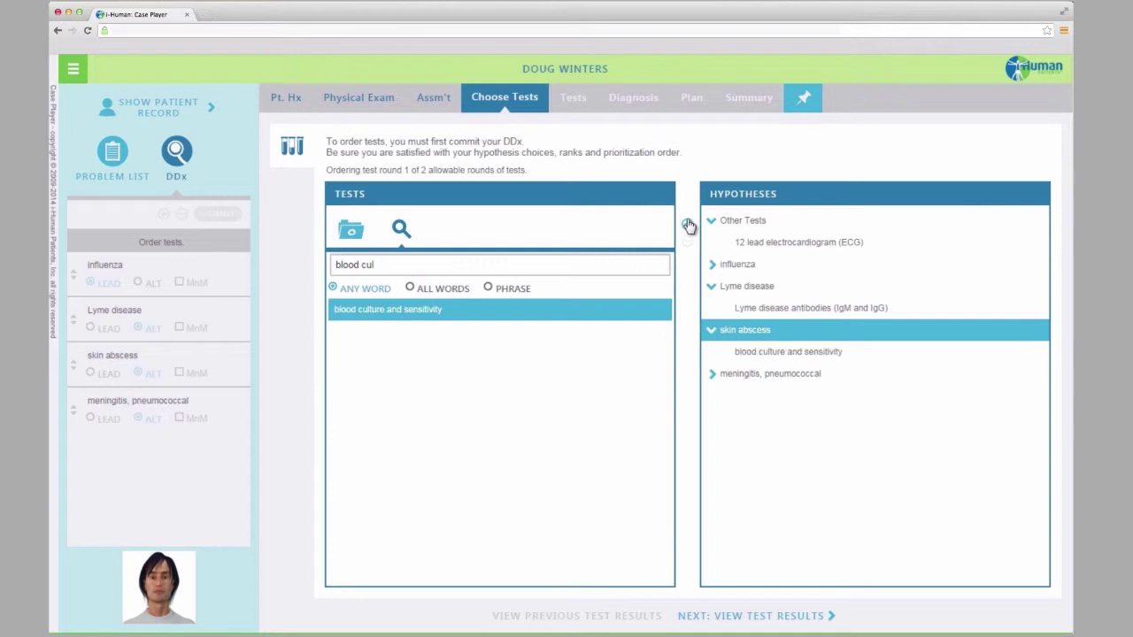
Proceed to the results of the ordered tests and inspect the 12 lead ECG tracing in full-screen view
click(744, 620)
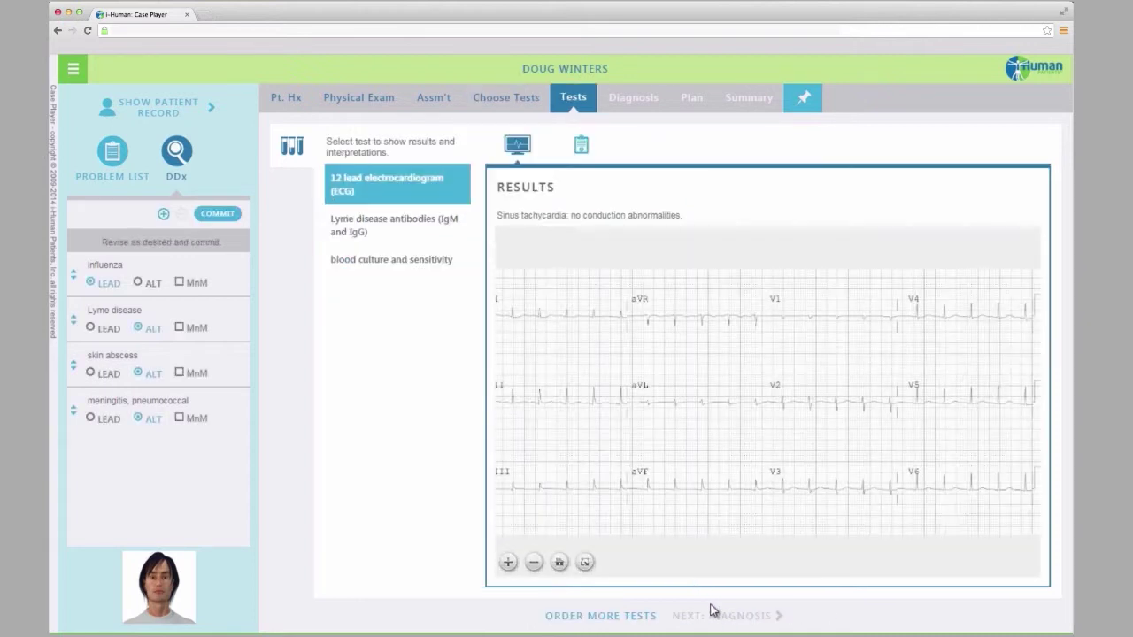
click(585, 563)
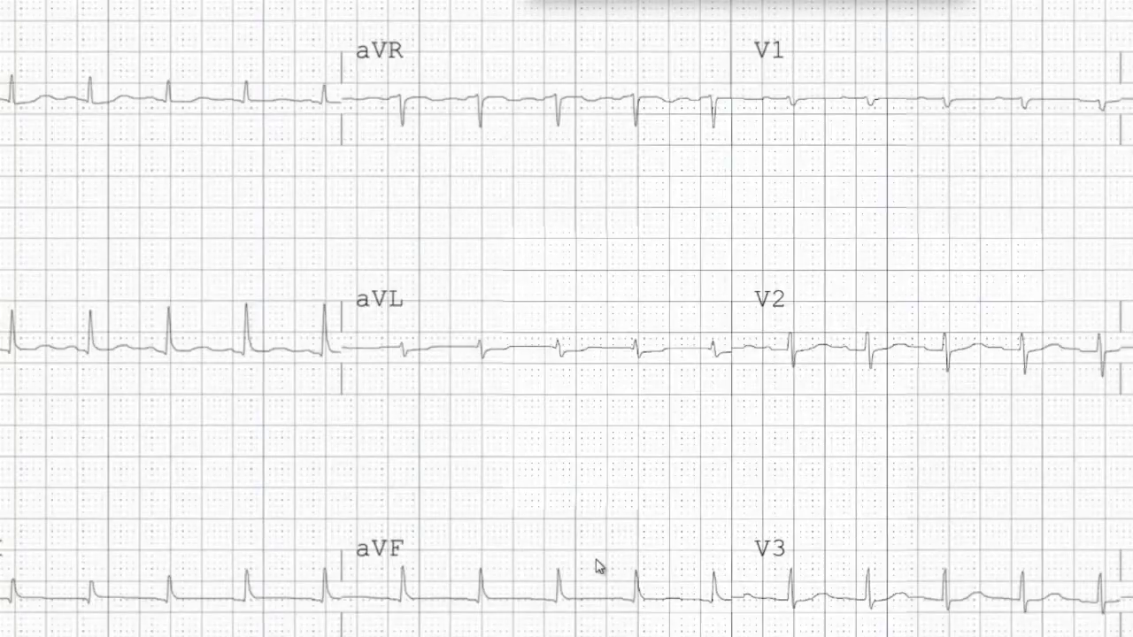
drag(659, 303, 620, 346)
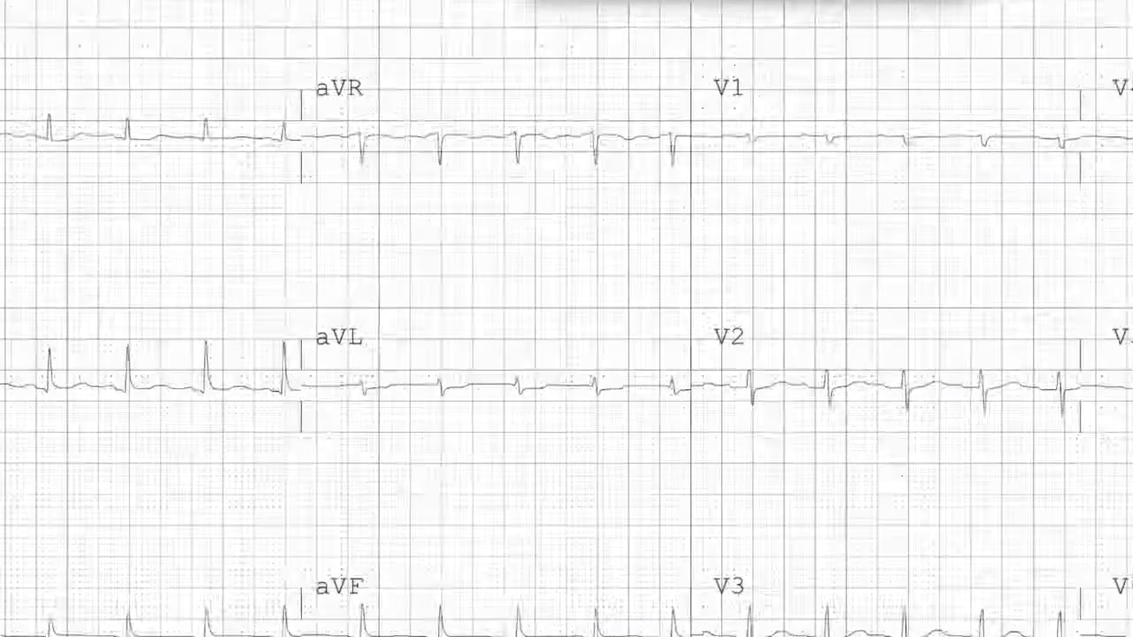
key(Escape)
Review the results for the Lyme disease antibodies and both images of the blood culture and sensitivity test
click(416, 228)
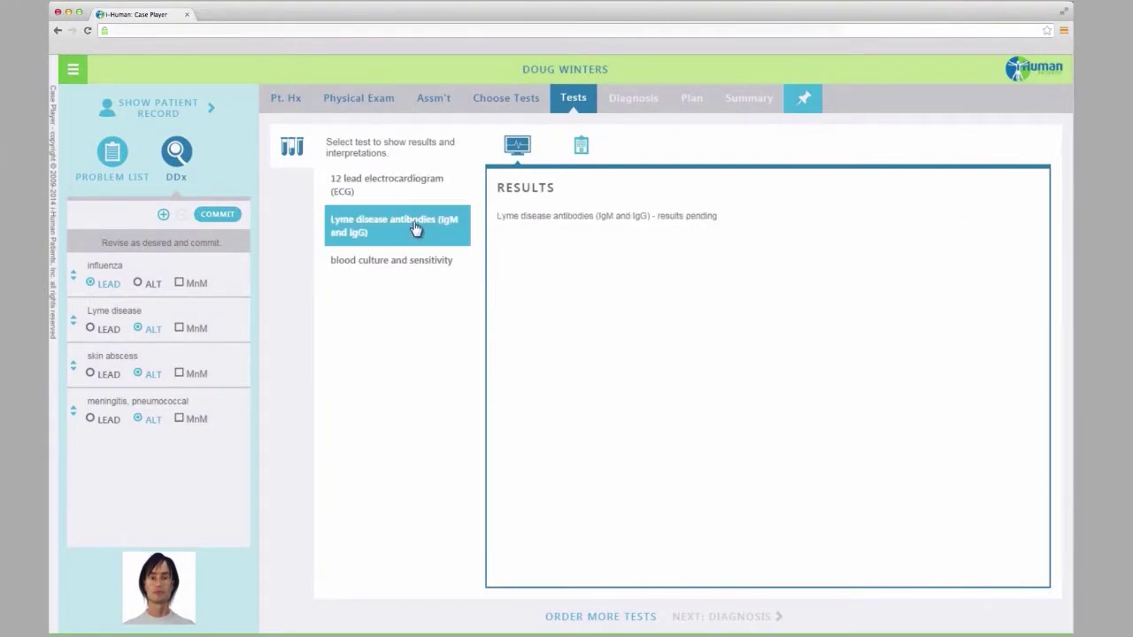
click(400, 265)
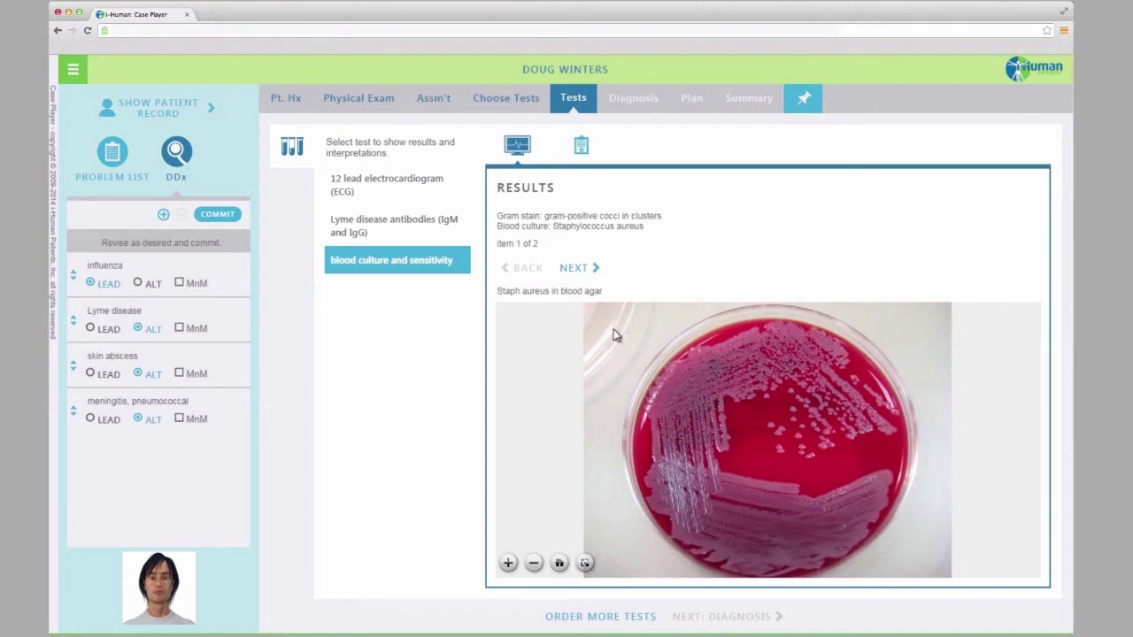
click(594, 270)
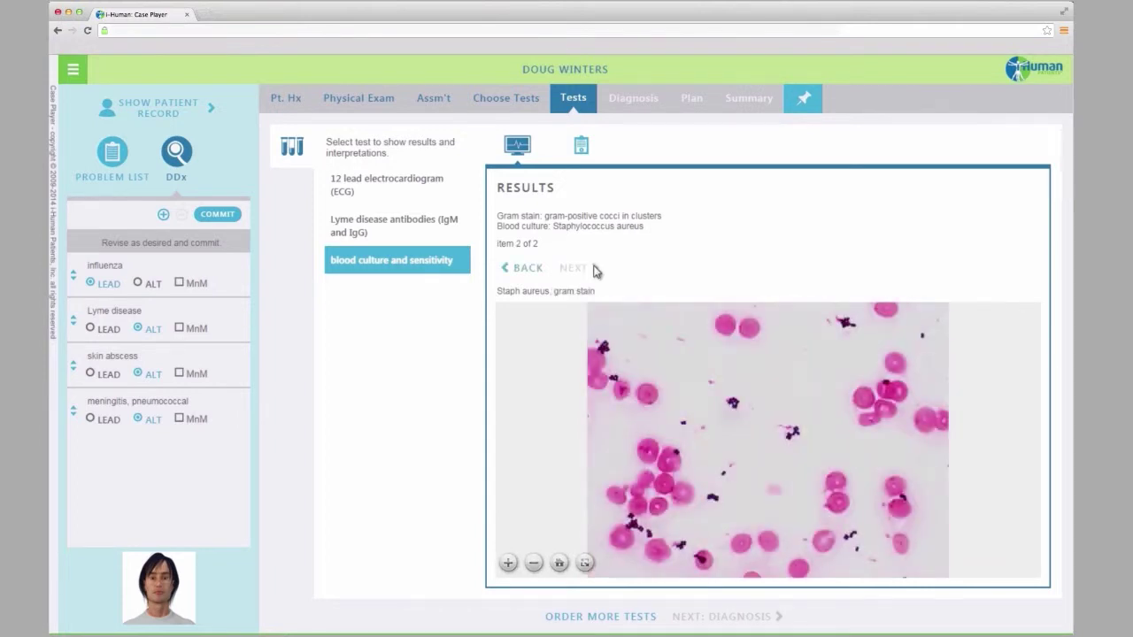
click(528, 272)
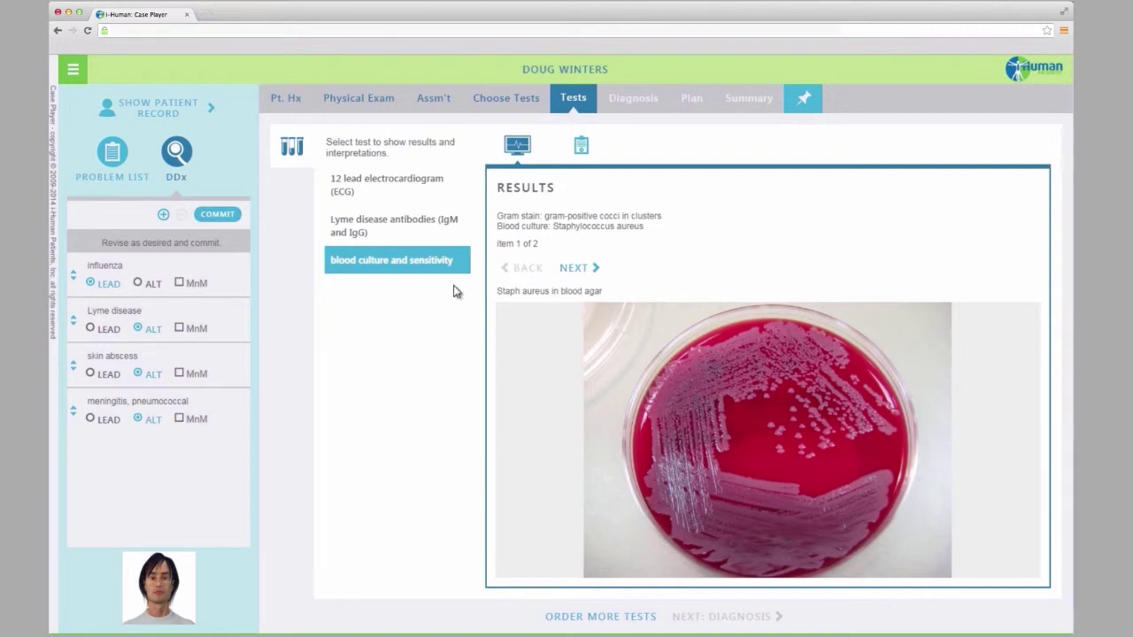
Search the hypotheses for "endocarditis" and add bacterial endocarditis to the differential diagnosis
click(165, 217)
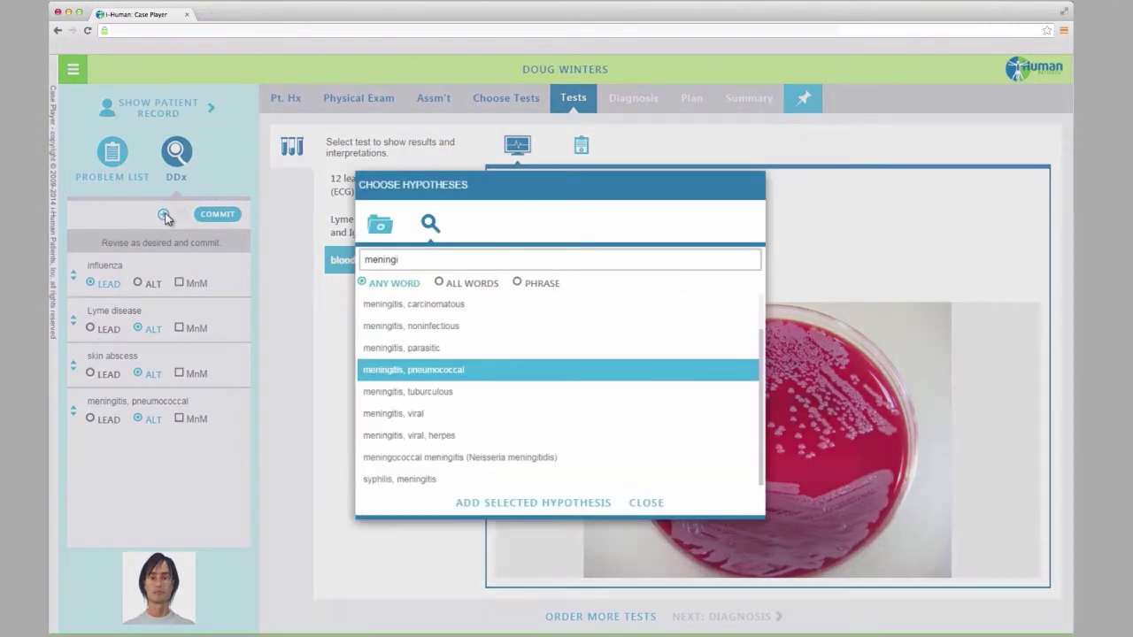
drag(425, 260, 337, 261)
text(endocarditis)
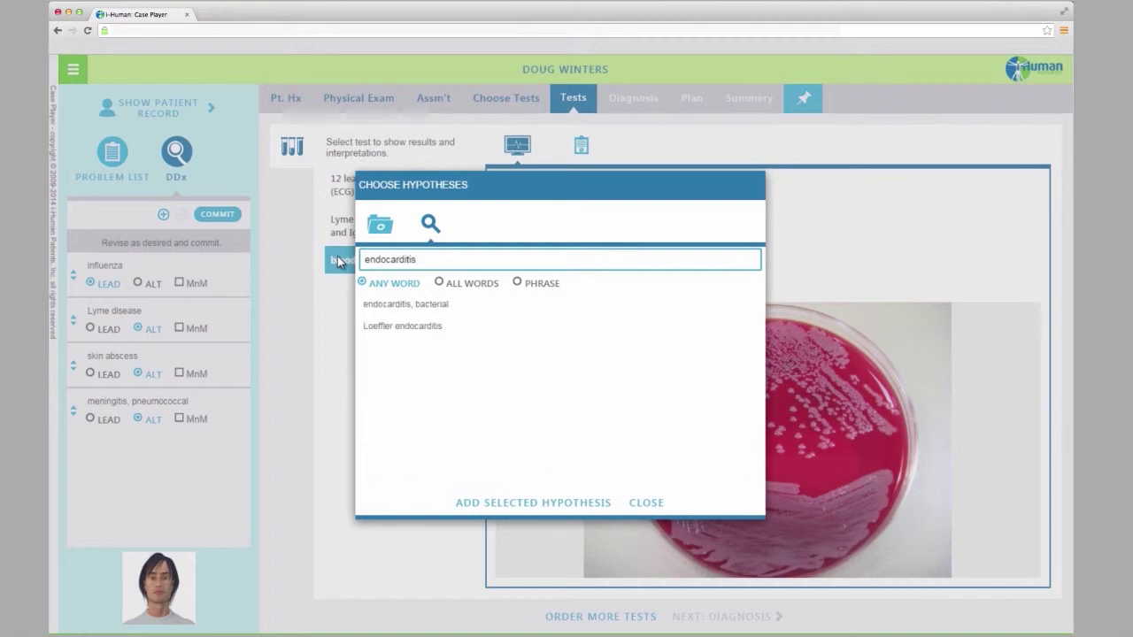
click(386, 308)
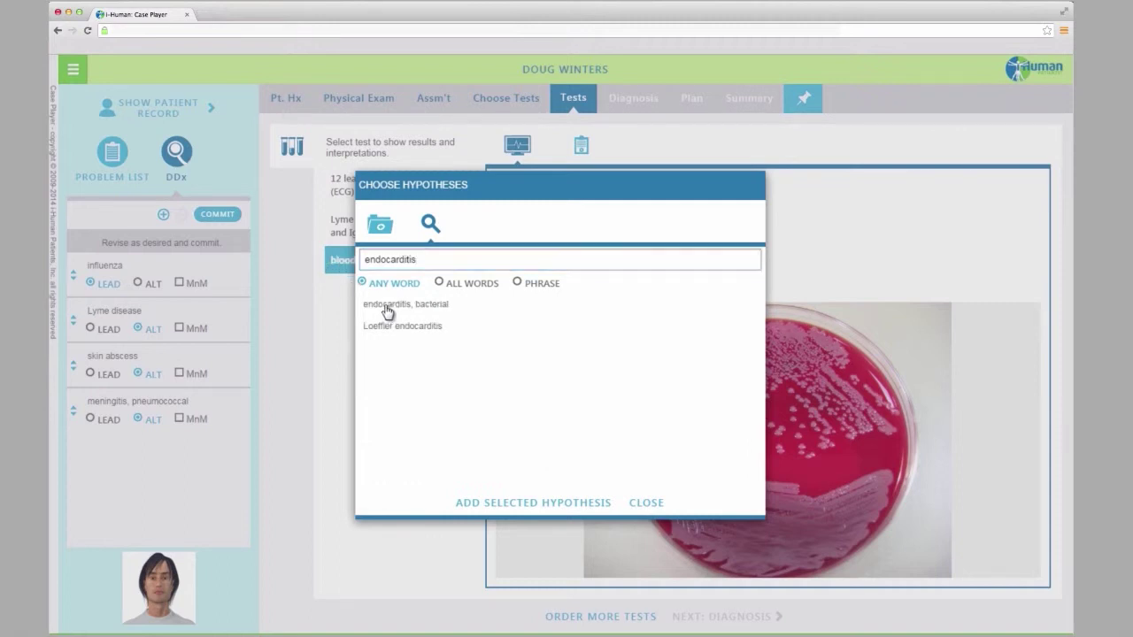
click(511, 508)
click(644, 504)
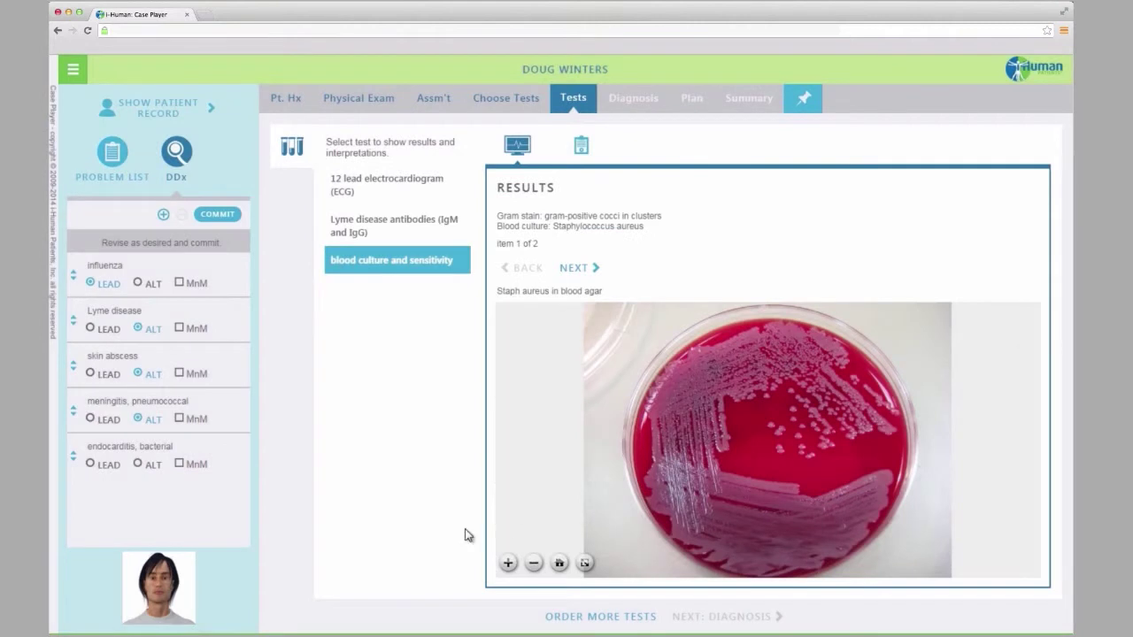
Rank bacterial endocarditis as LEAD and influenza as ALT, and commit the revised differential diagnosis
click(91, 464)
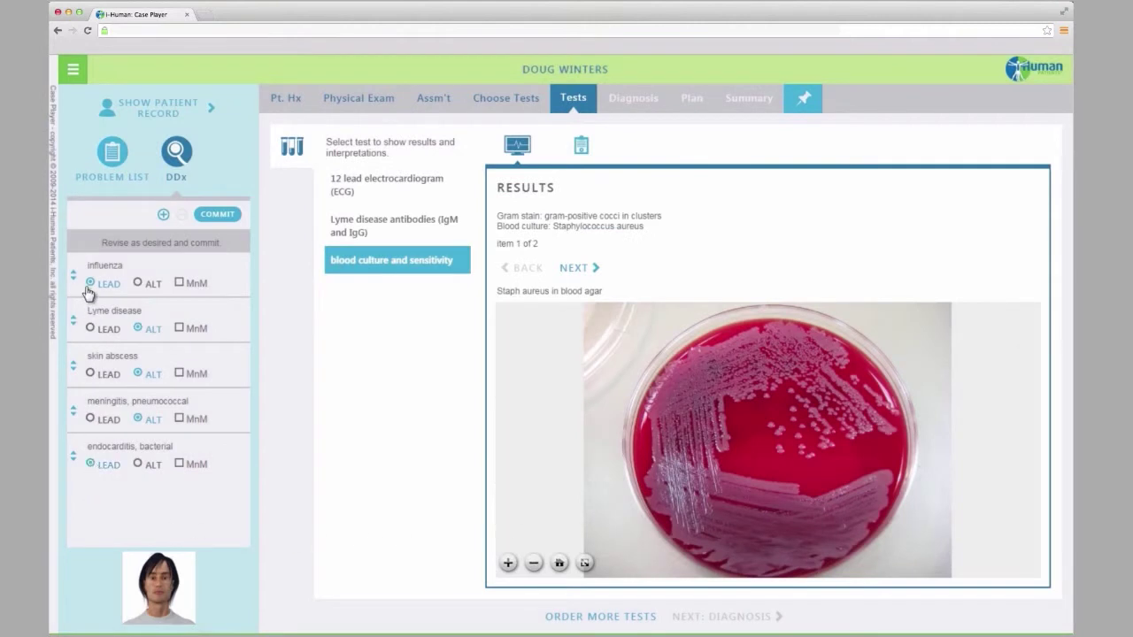
click(137, 284)
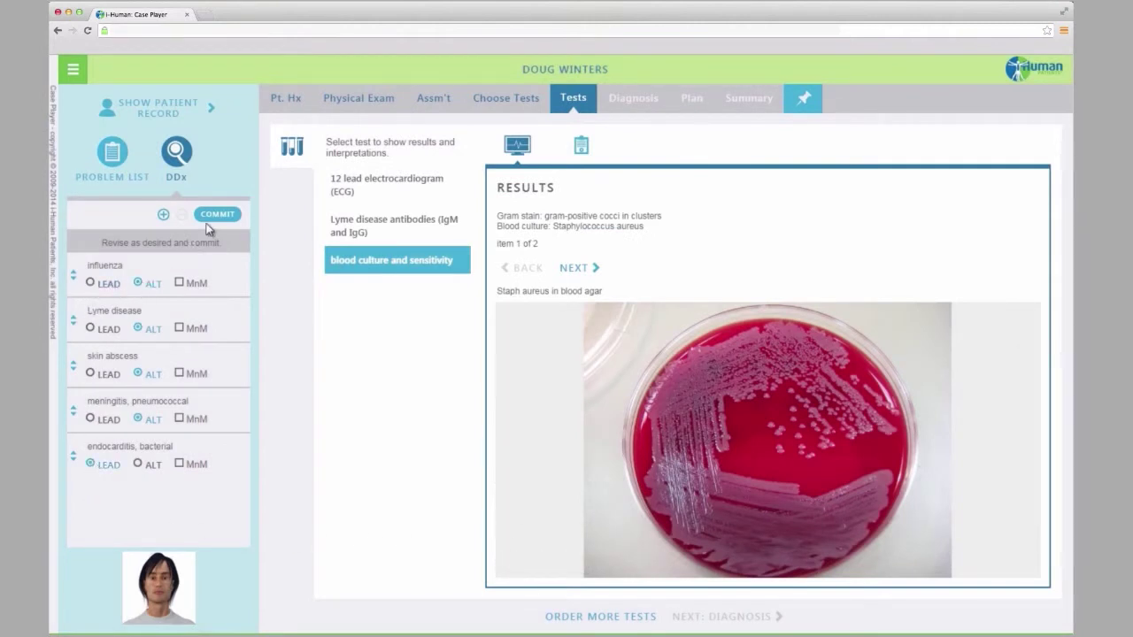
click(218, 217)
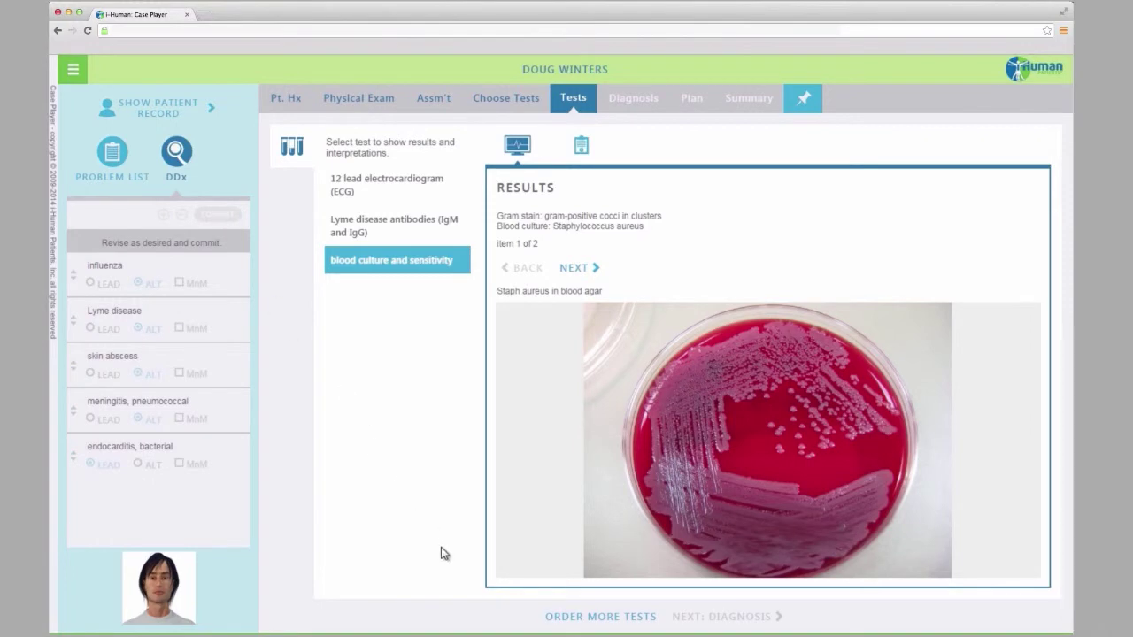
Start another round of test ordering, search for "echocar" and add the transthoracic echocardiogram (TTE) to Other Tests
click(595, 617)
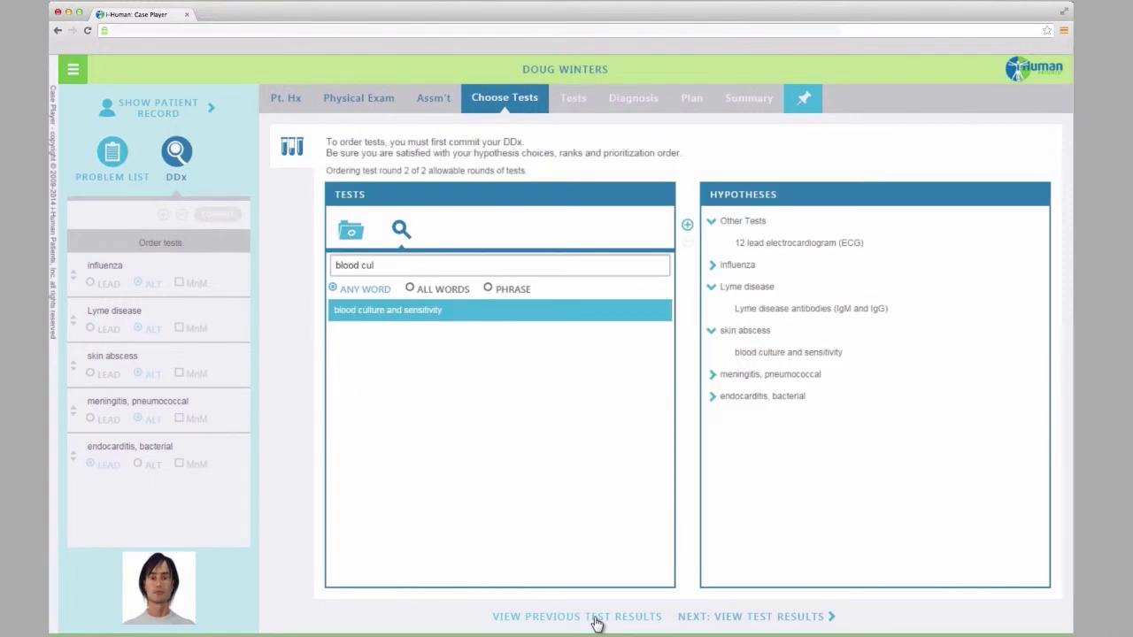
drag(395, 267, 308, 275)
text(echocar)
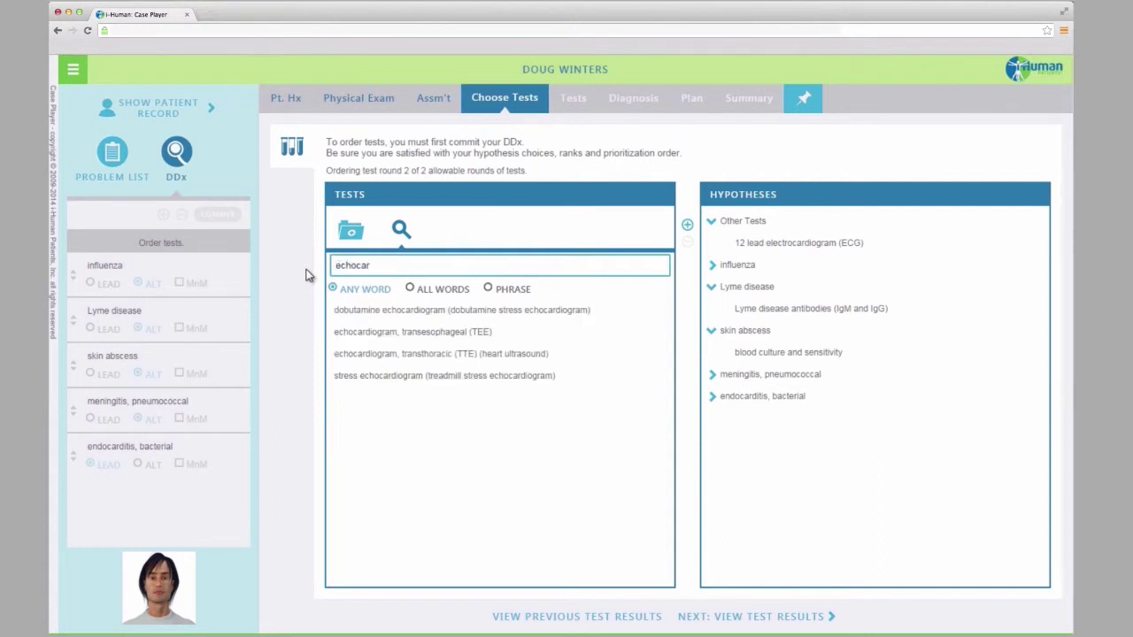
click(390, 354)
click(739, 221)
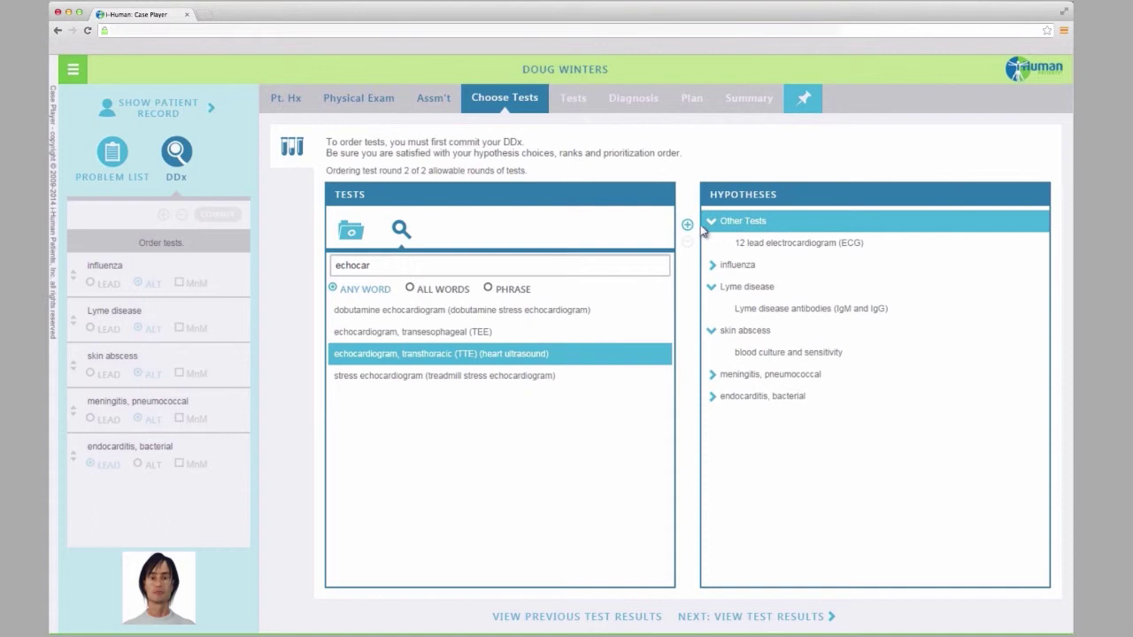
click(687, 224)
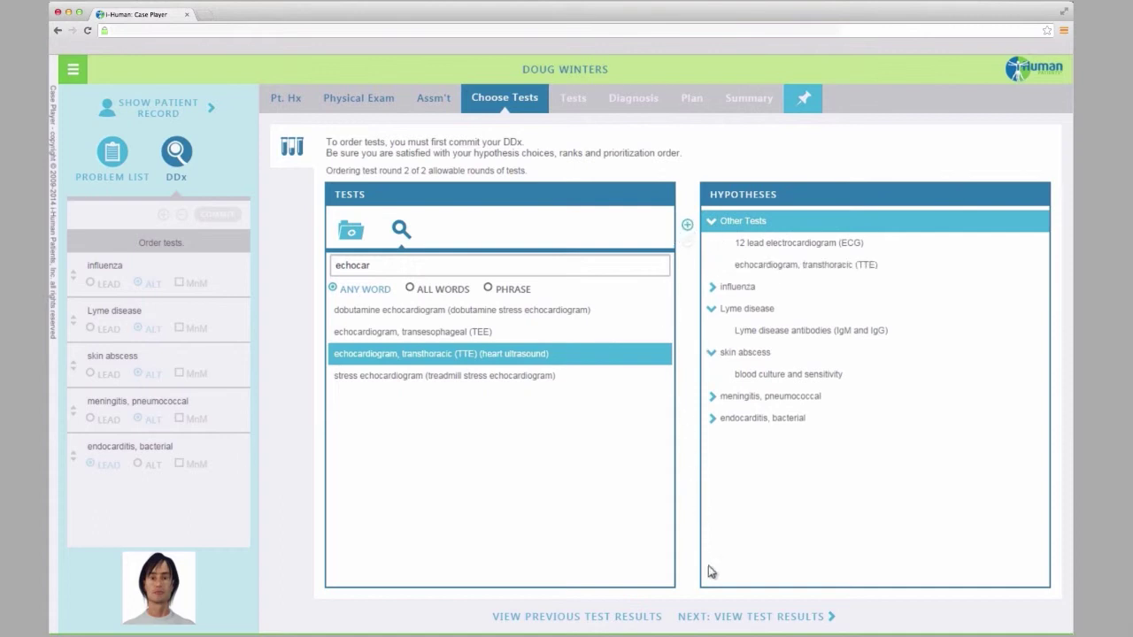
Proceed to the second-round test results and play the mitral valve and Doppler videos of the transthoracic echocardiogram
click(733, 621)
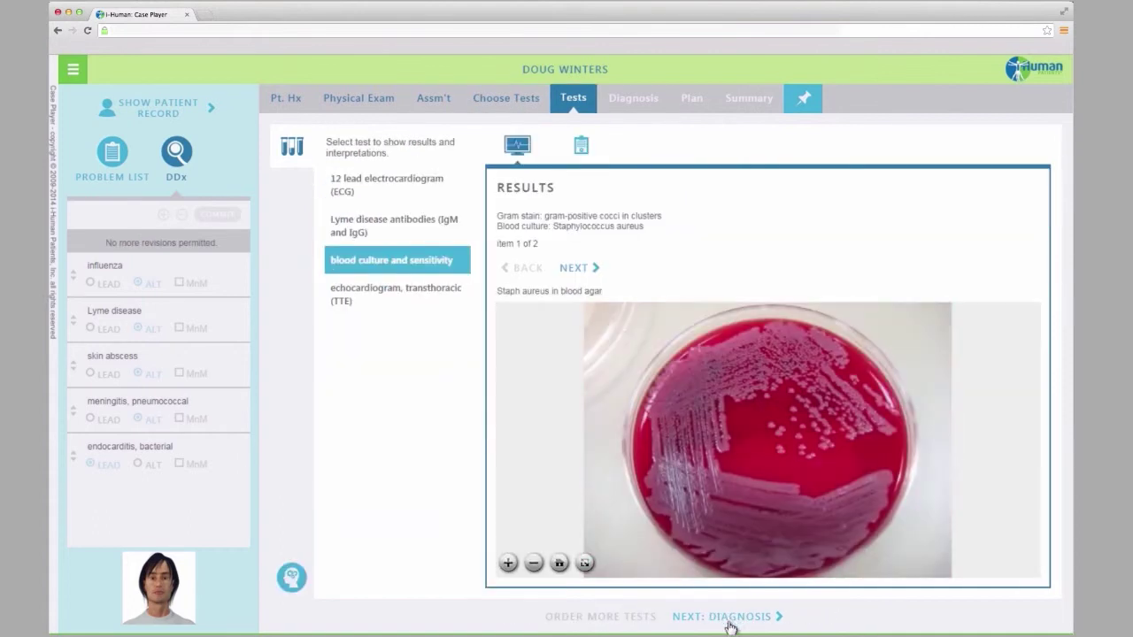
click(365, 296)
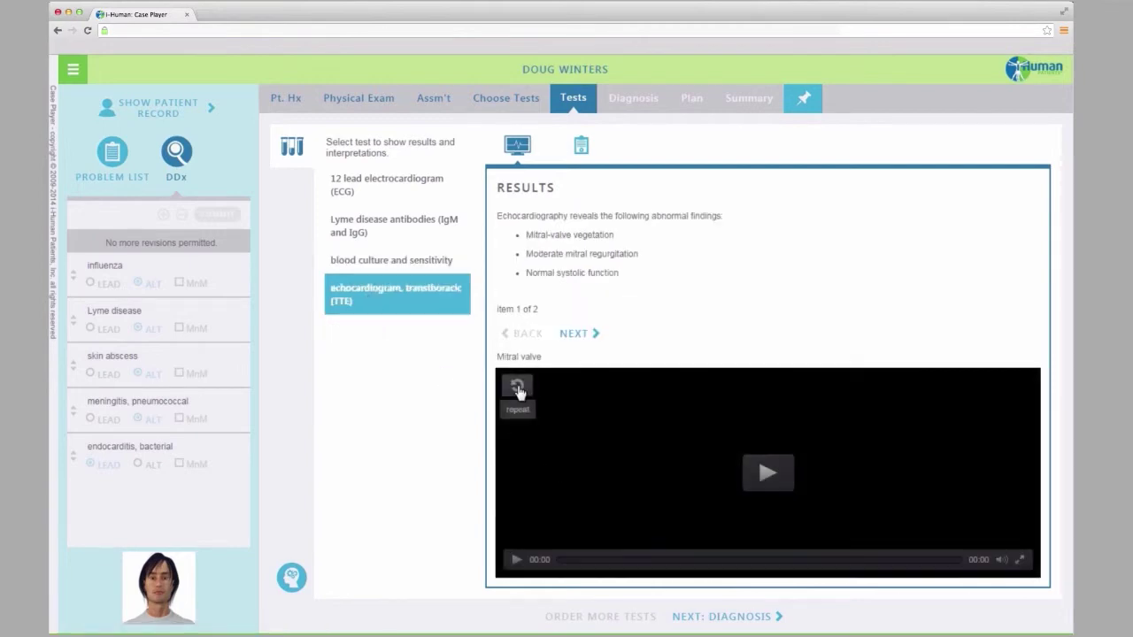
click(765, 474)
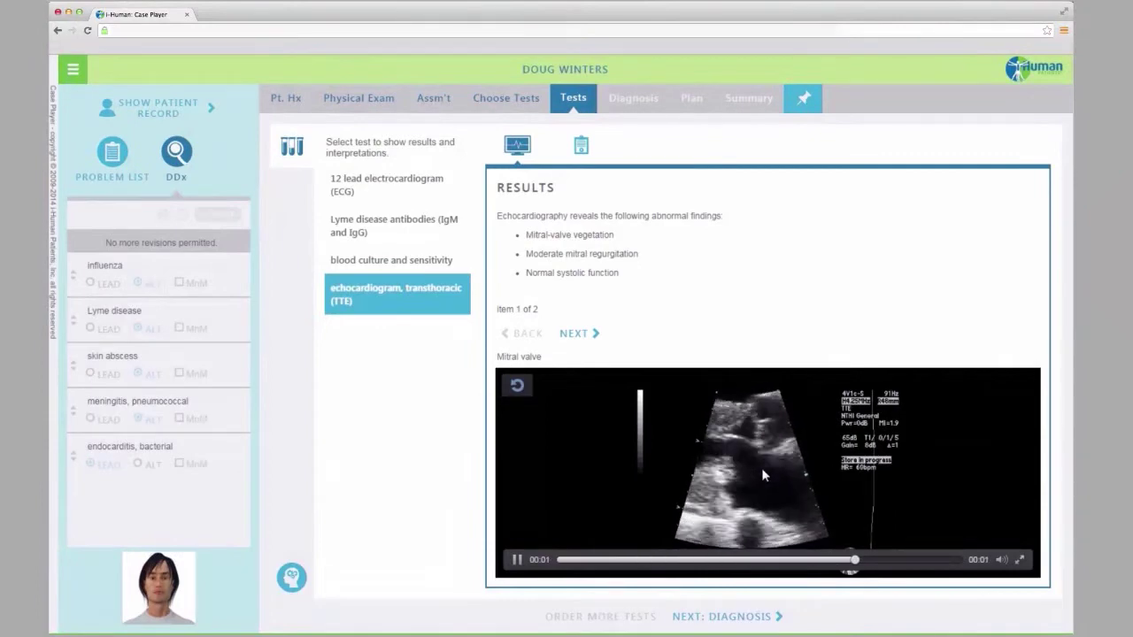
click(580, 336)
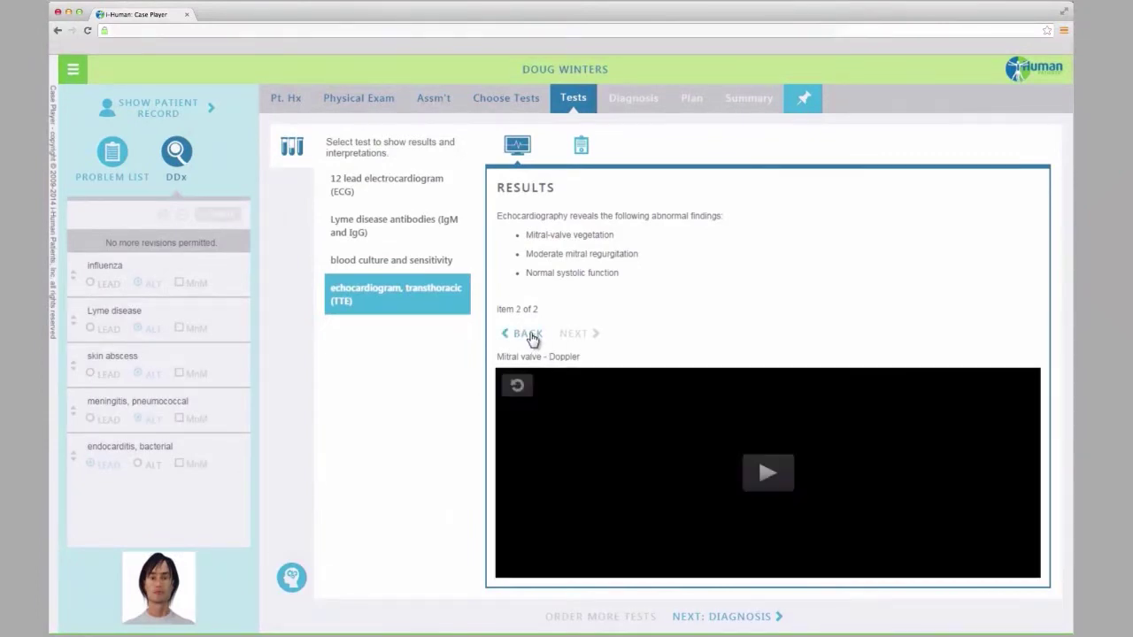
click(766, 474)
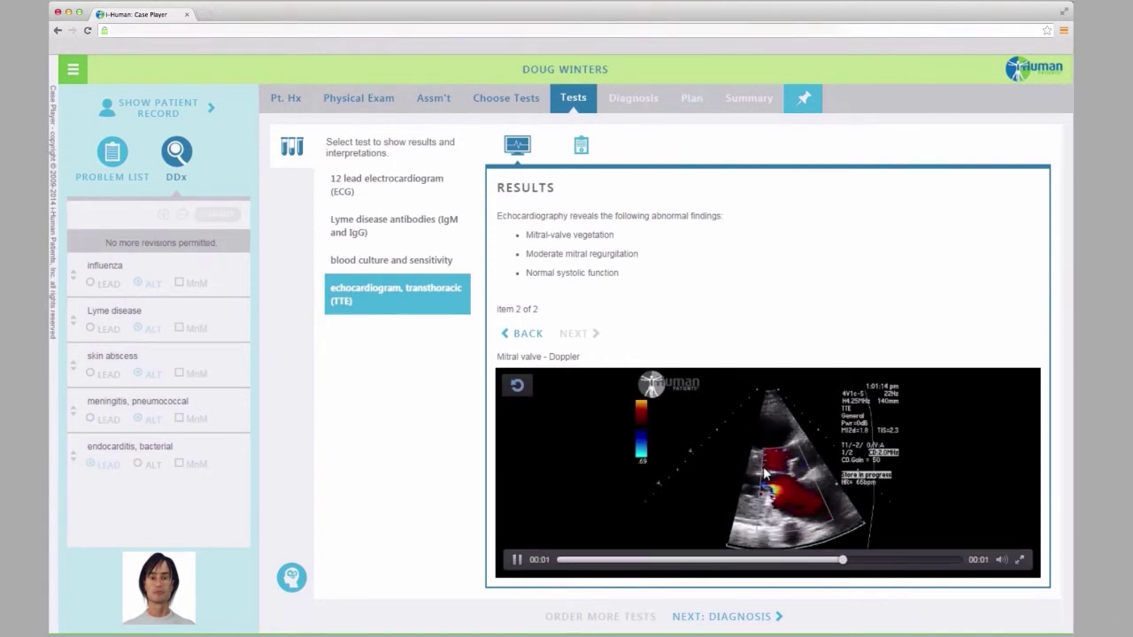
click(517, 560)
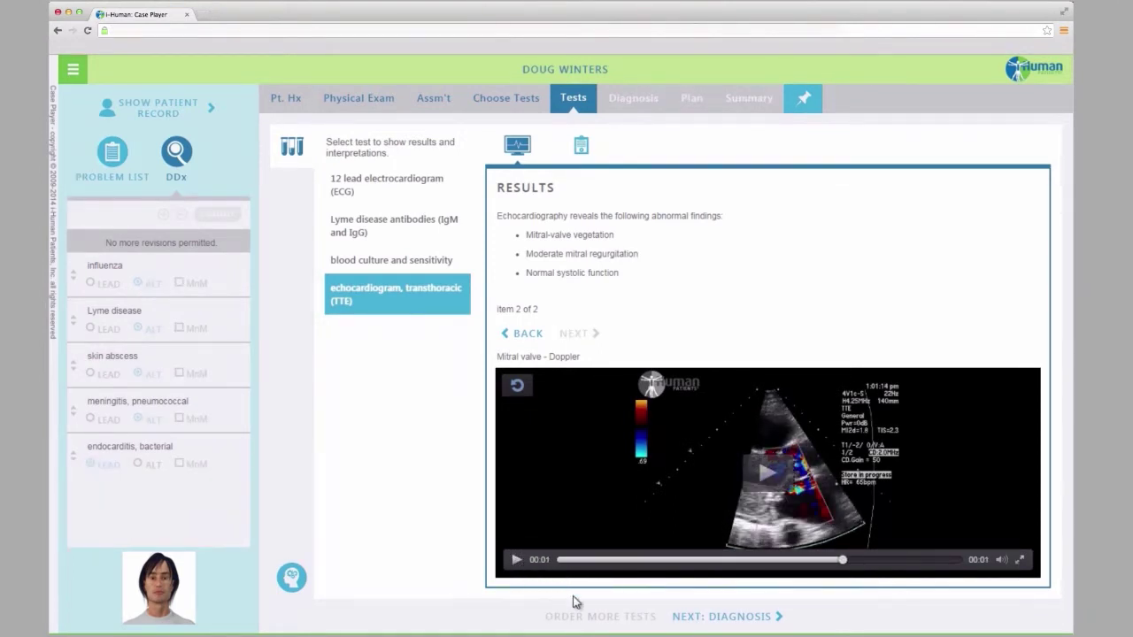
Proceed to the diagnosis, choose bacterial endocarditis as the correct one and submit it for comparison with the expert
click(705, 621)
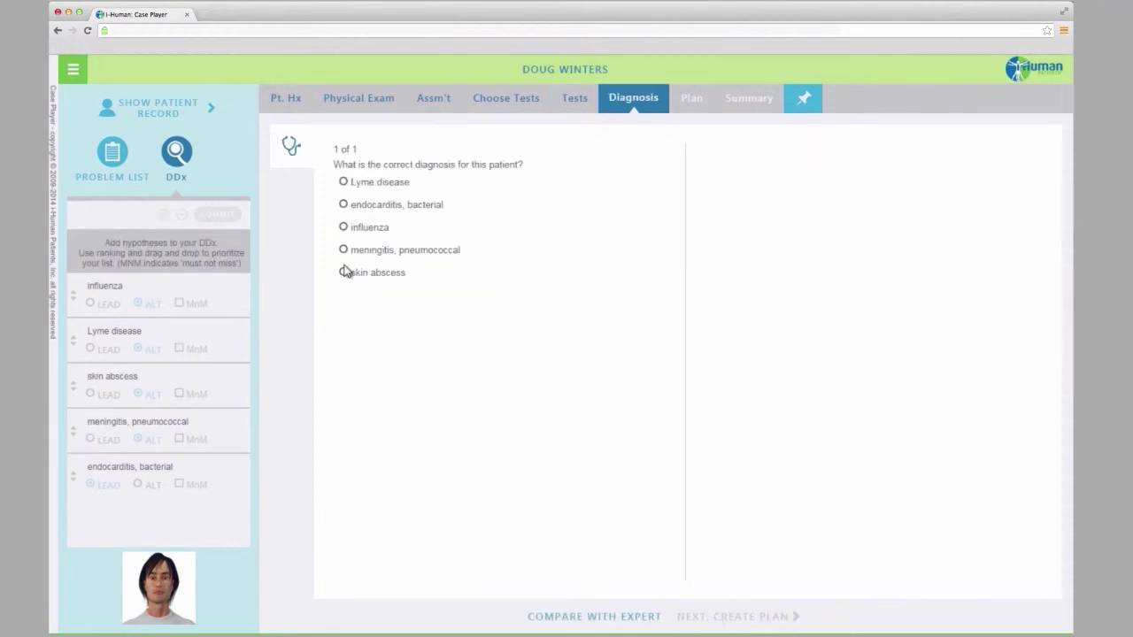
click(345, 206)
click(584, 620)
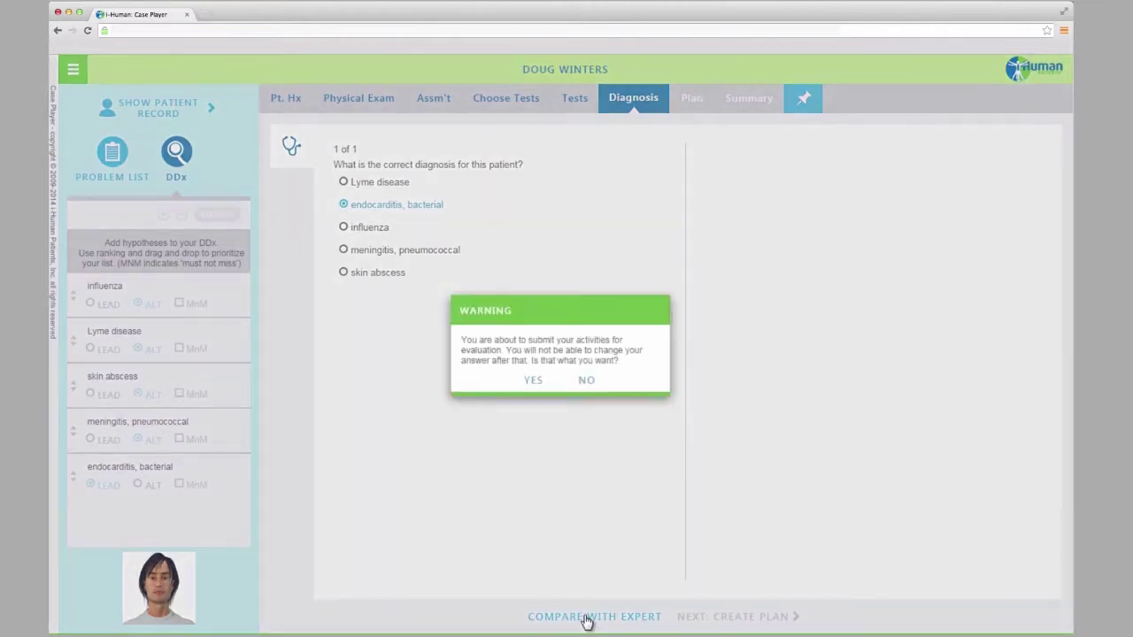
click(532, 382)
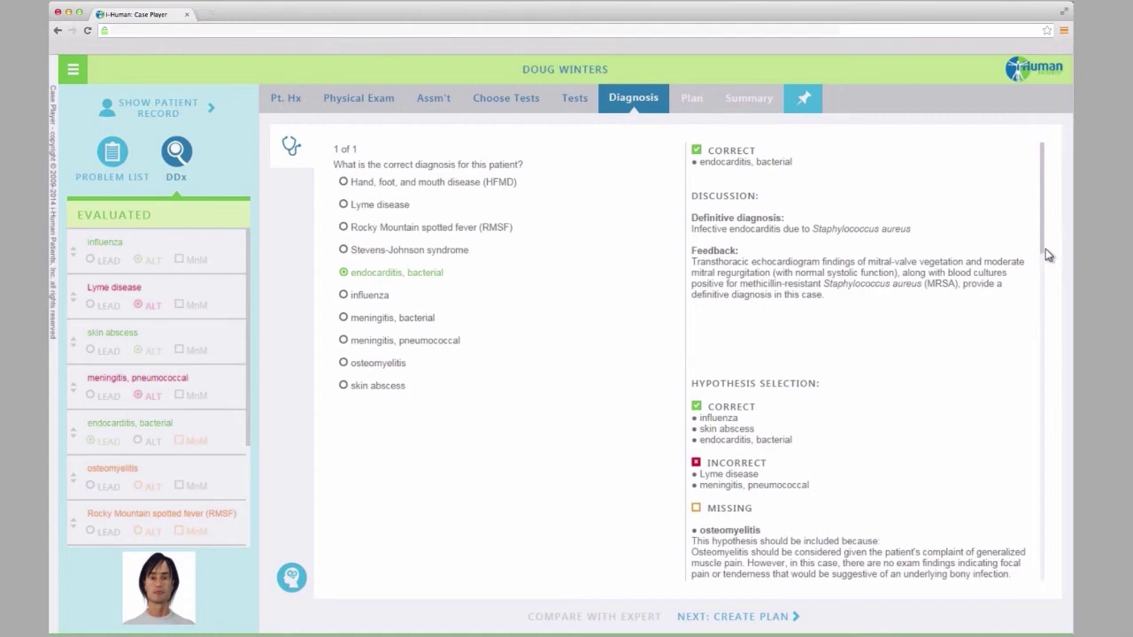
Read through the expert's feedback on the diagnosis and hypotheses, and proceed to creating the plan
drag(1042, 246, 1000, 467)
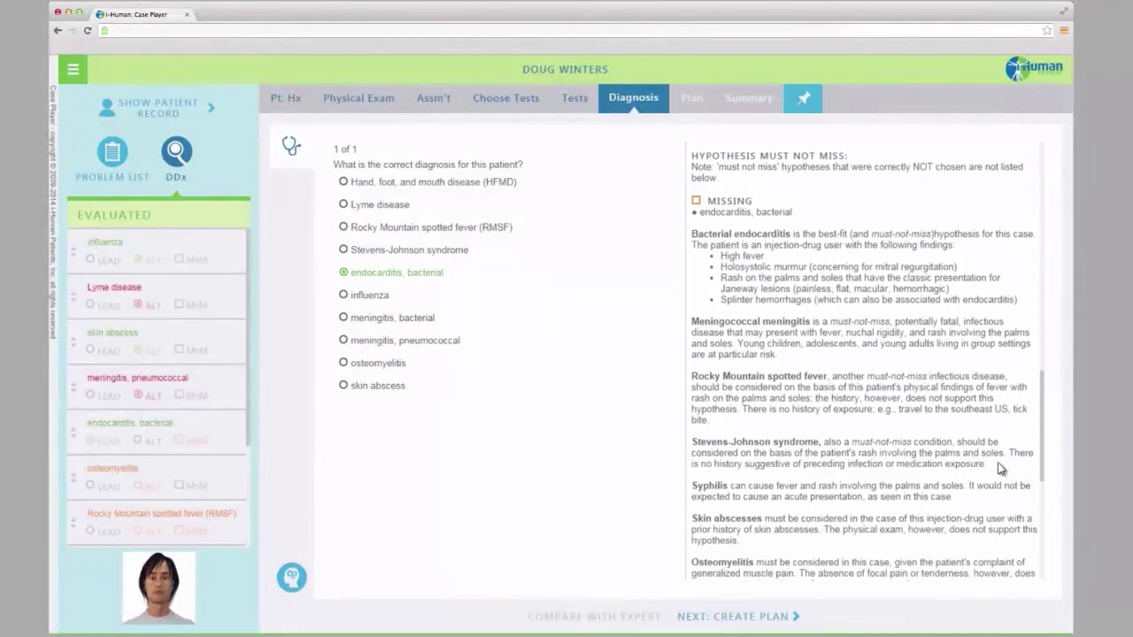
click(782, 619)
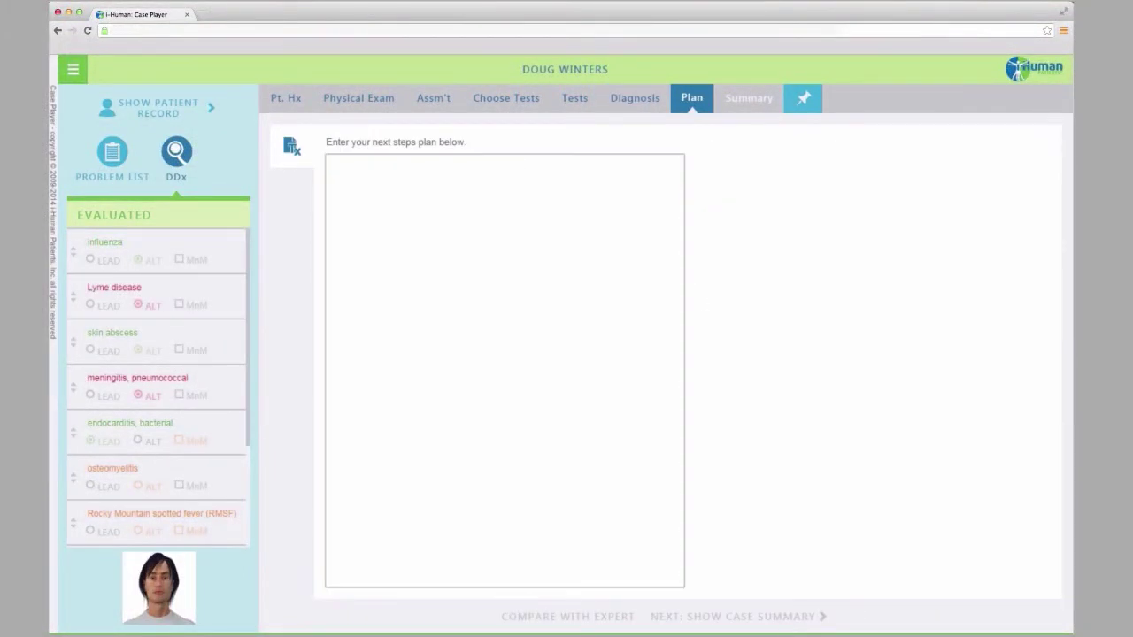